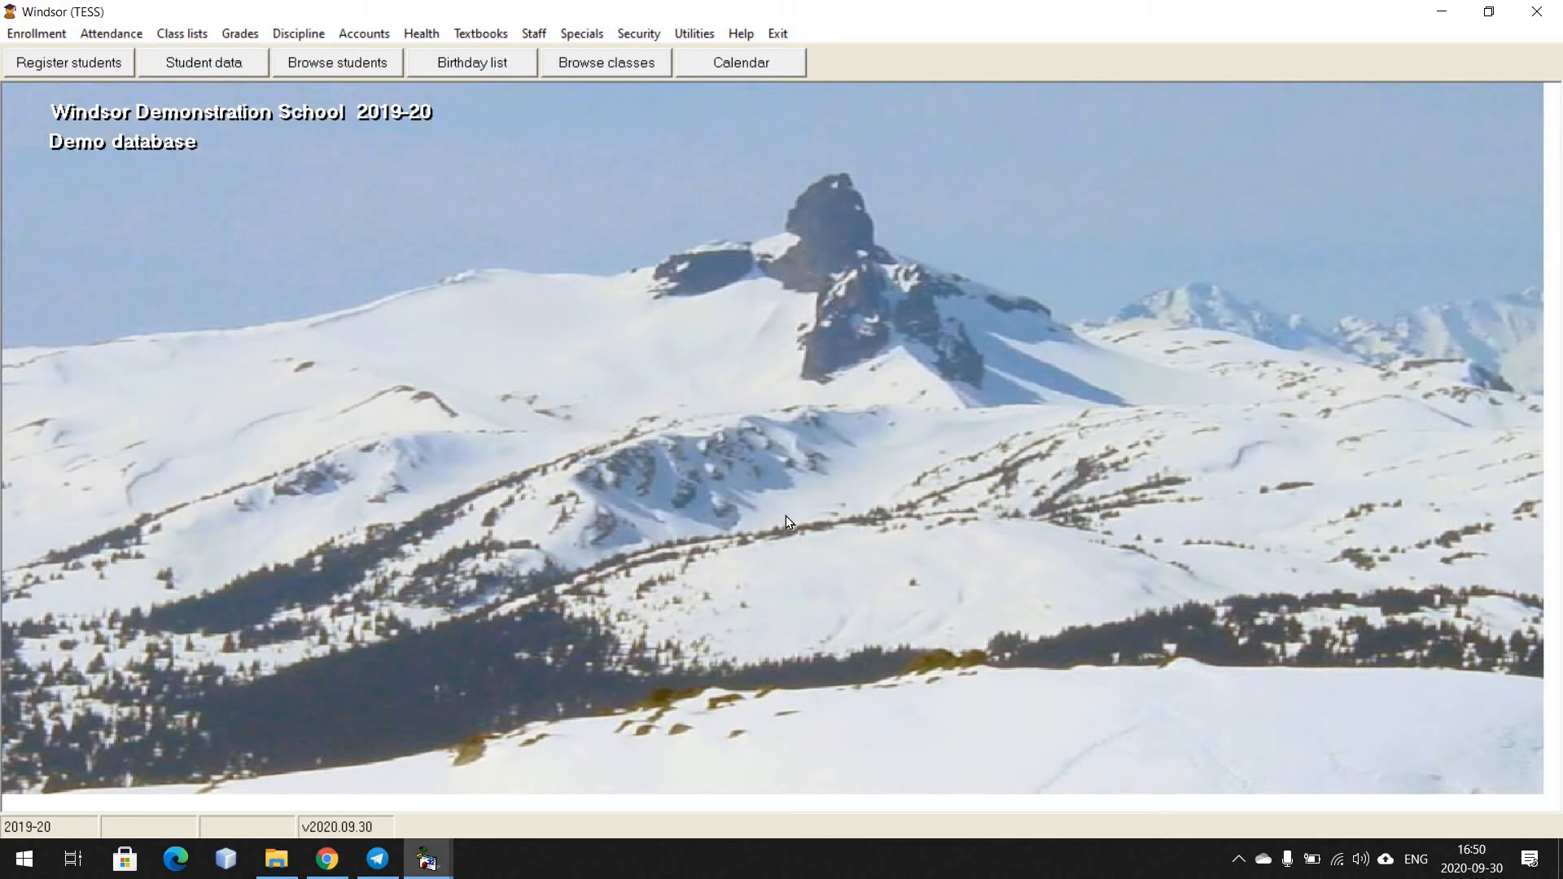
# Rename grade levels 6, 7, 8 and 9 to 06, 07, 08 and 09, save the grade definitions and close them
pyautogui.click(37, 33)
pyautogui.moveTo(123, 374)
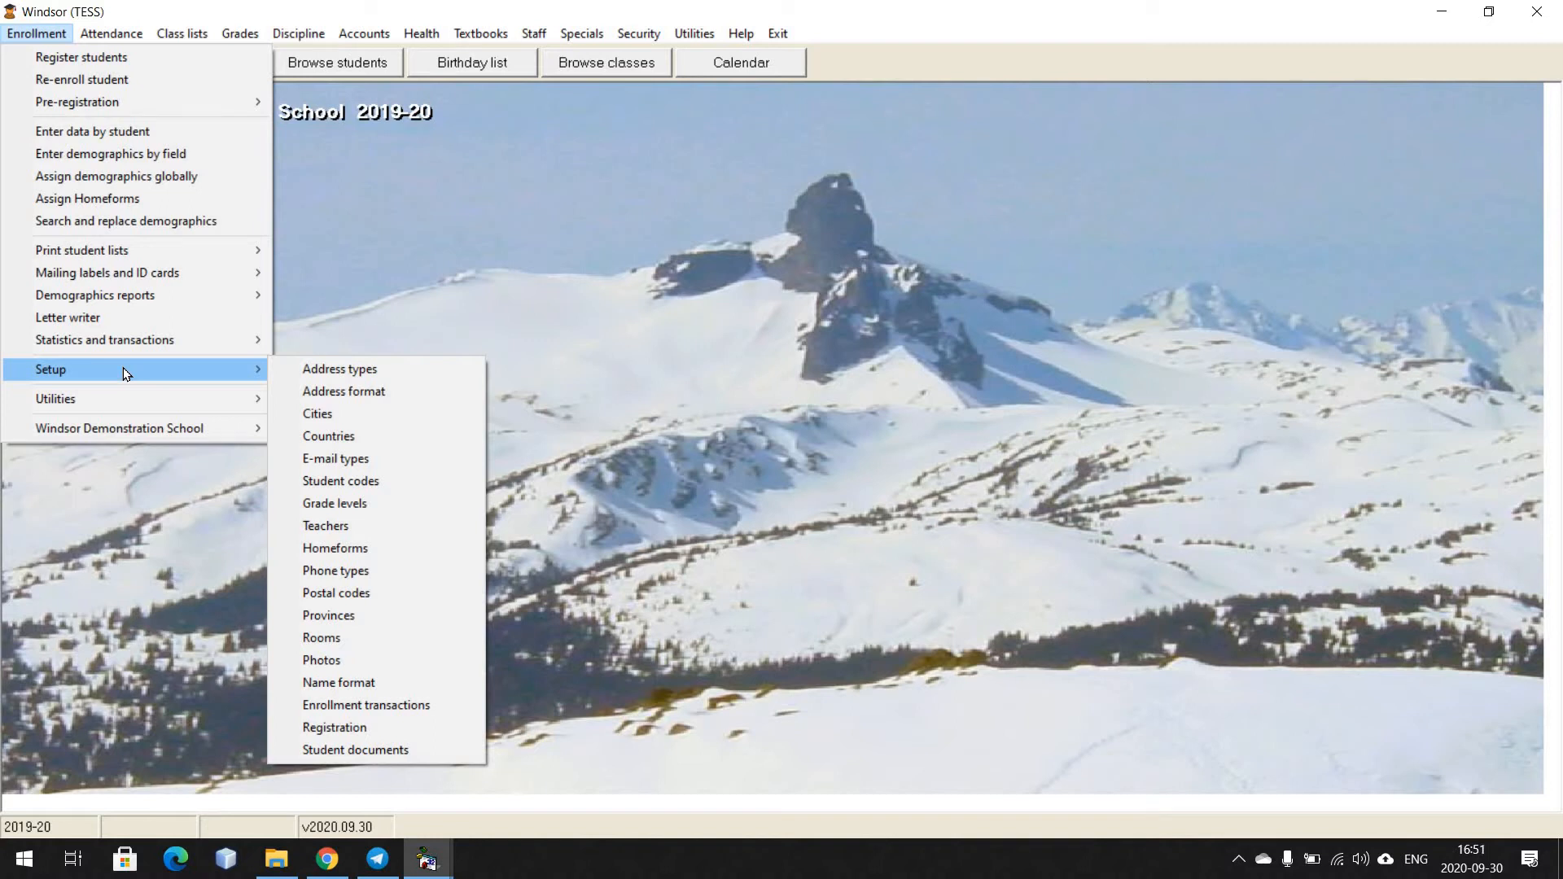
pyautogui.click(383, 503)
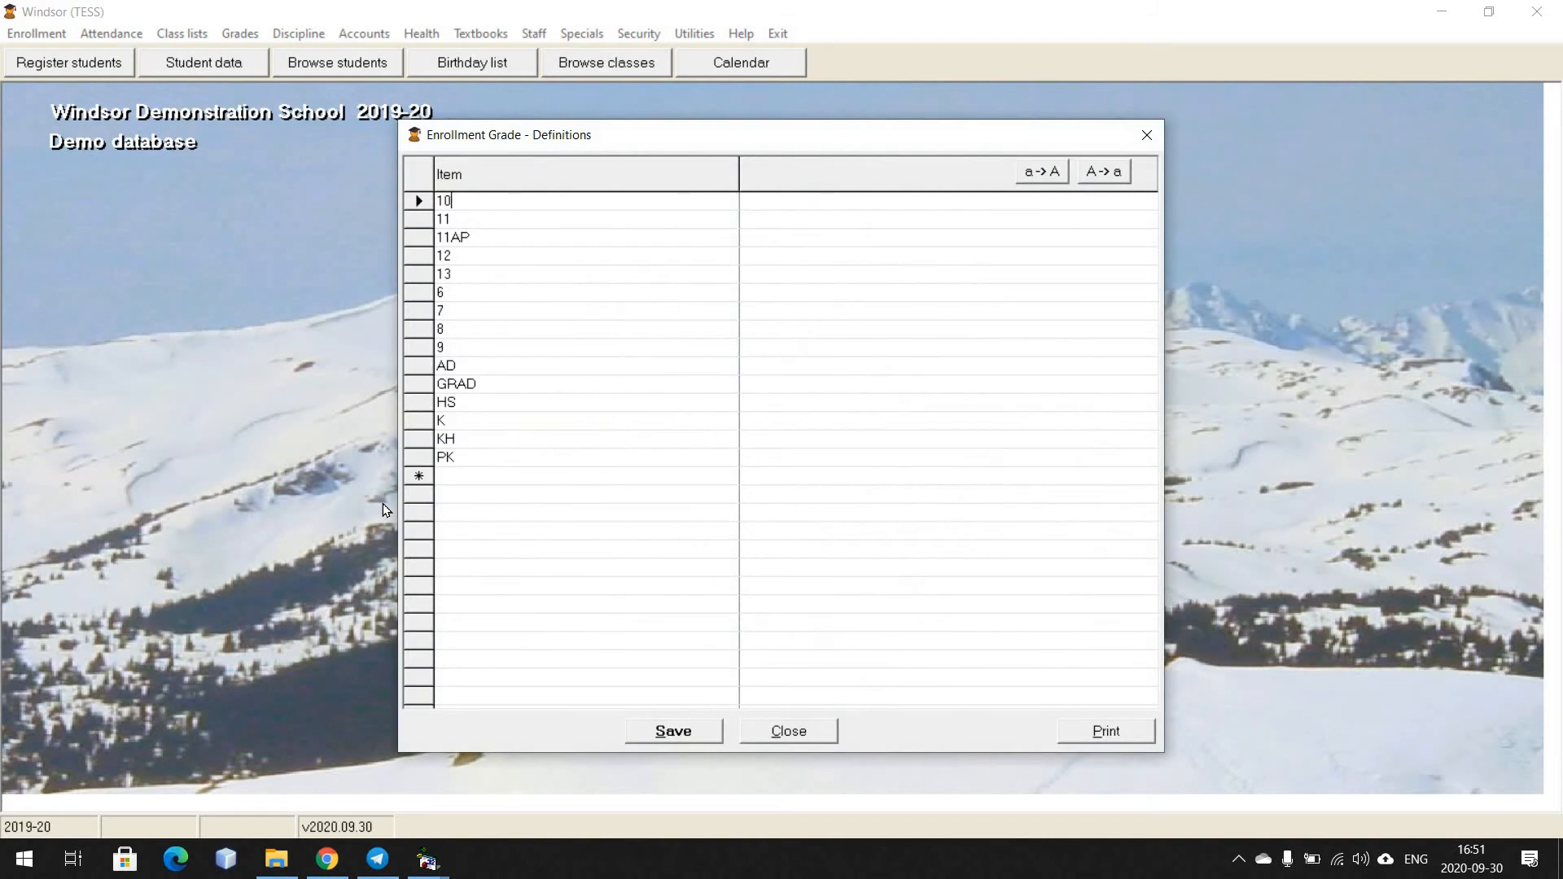
pyautogui.click(473, 316)
pyautogui.press('Home')
pyautogui.write('0')
pyautogui.press('Down')
pyautogui.press('Home')
pyautogui.write('0')
pyautogui.press('Down')
pyautogui.press('Home')
pyautogui.write('0')
pyautogui.press('Down')
pyautogui.click(474, 294)
pyautogui.press('Home')
pyautogui.write('0')
pyautogui.press('Down')
pyautogui.click(684, 730)
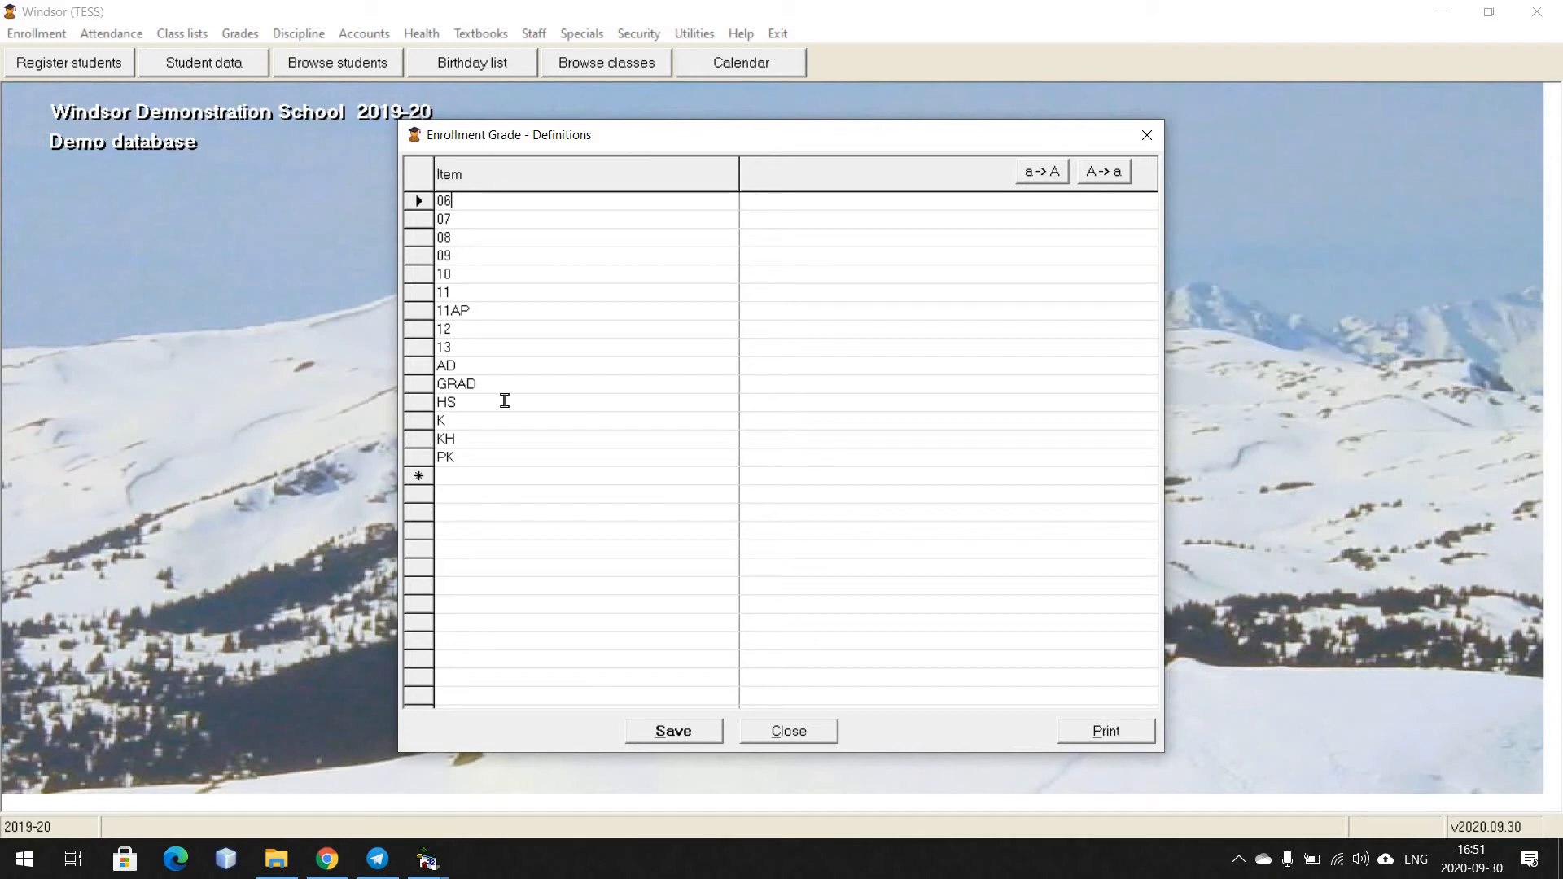
pyautogui.click(529, 402)
pyautogui.click(789, 732)
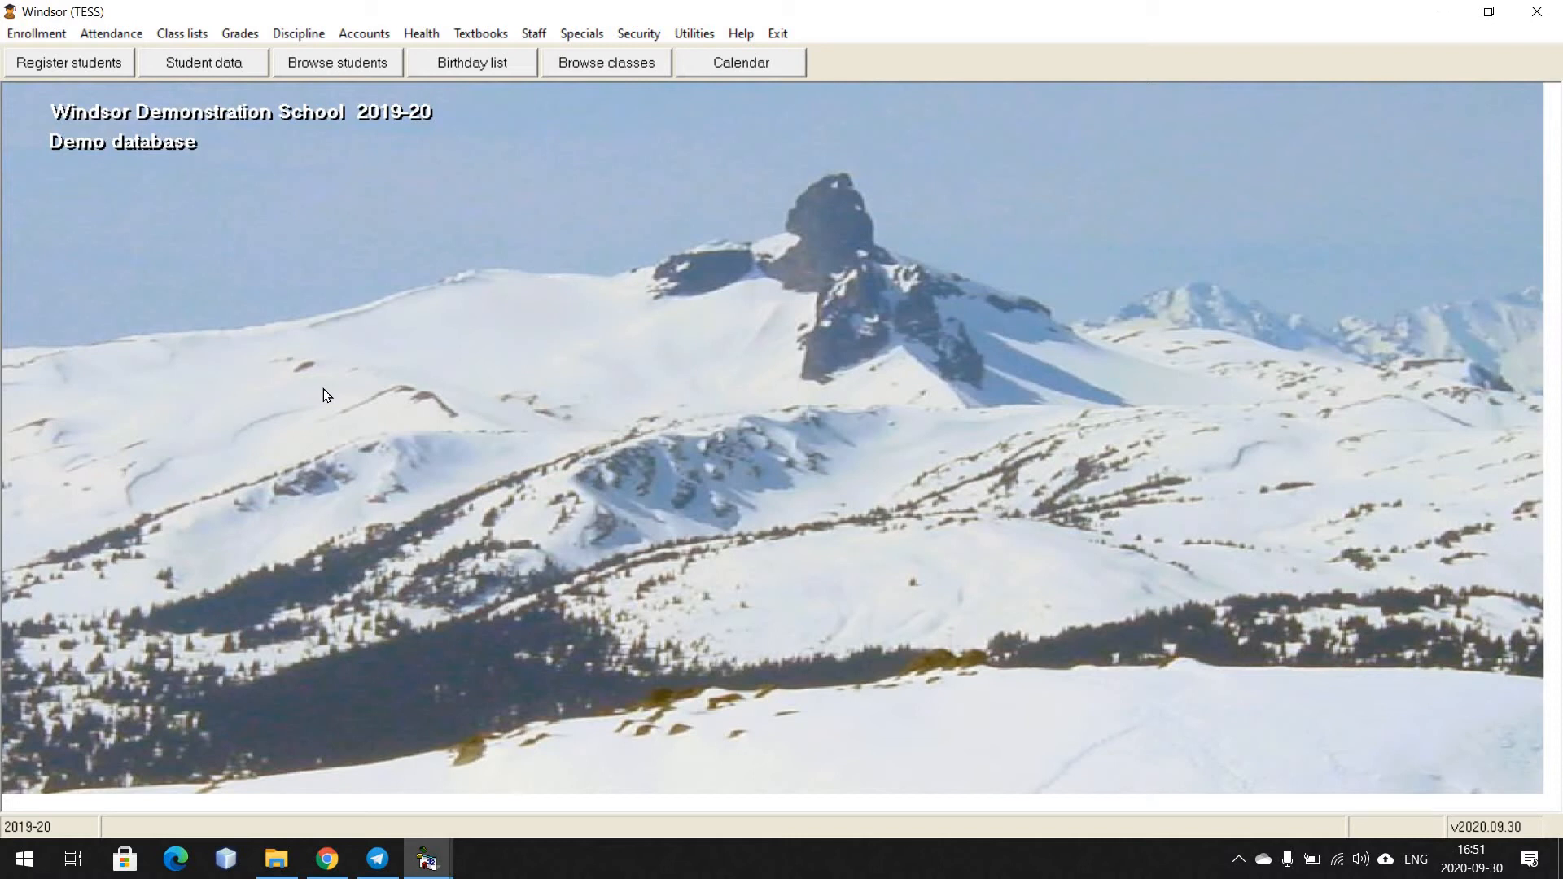
# Open the homeform definitions and add homeforms GR02, GR03, GR04, GR05 and GR06
pyautogui.click(37, 33)
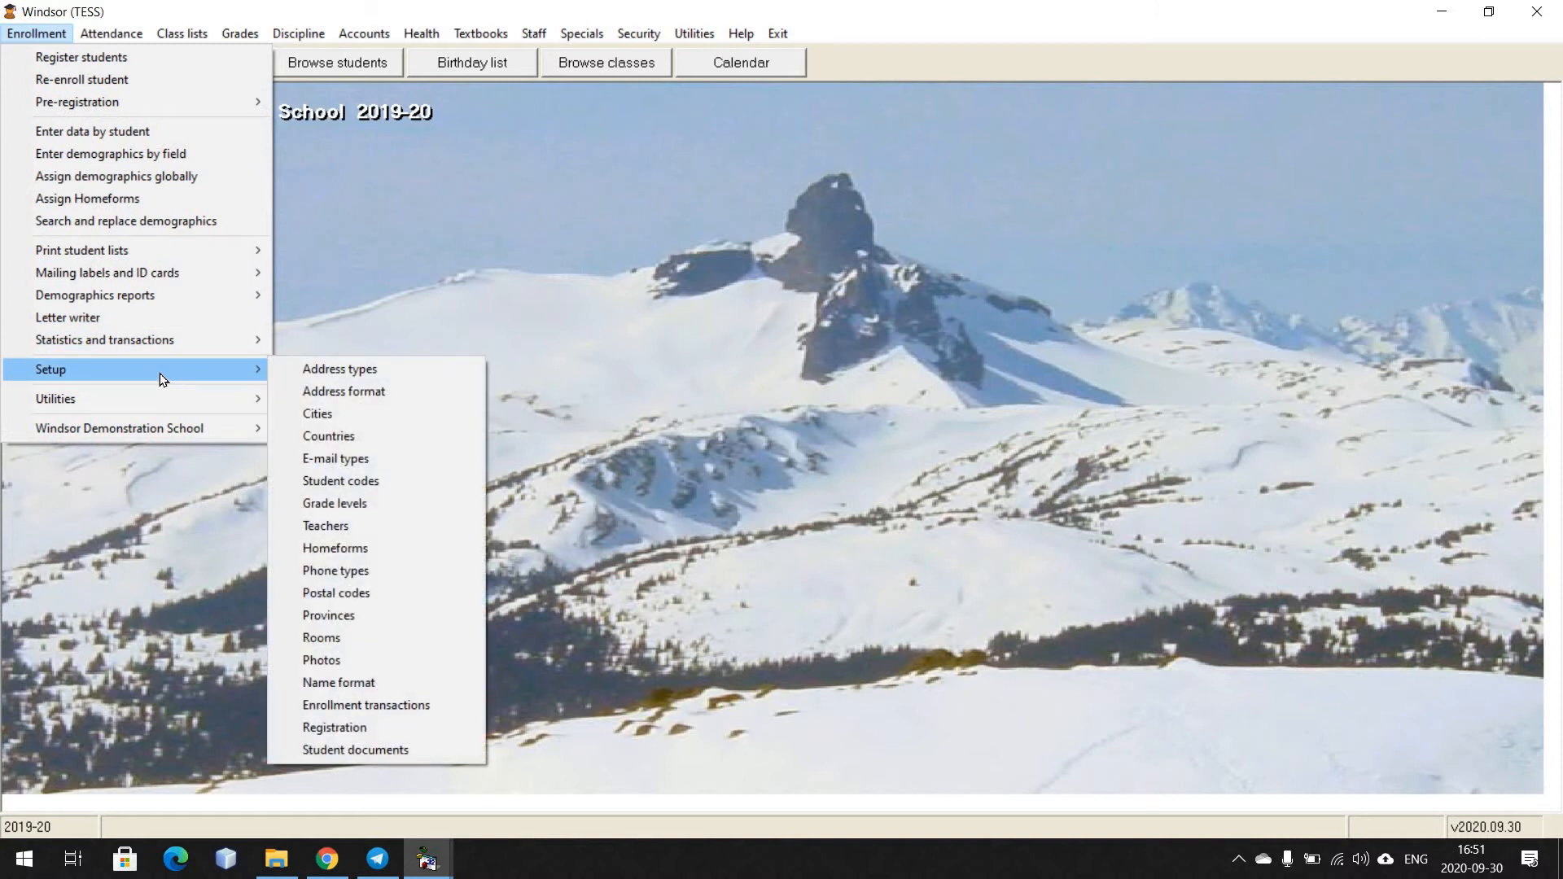
pyautogui.click(340, 552)
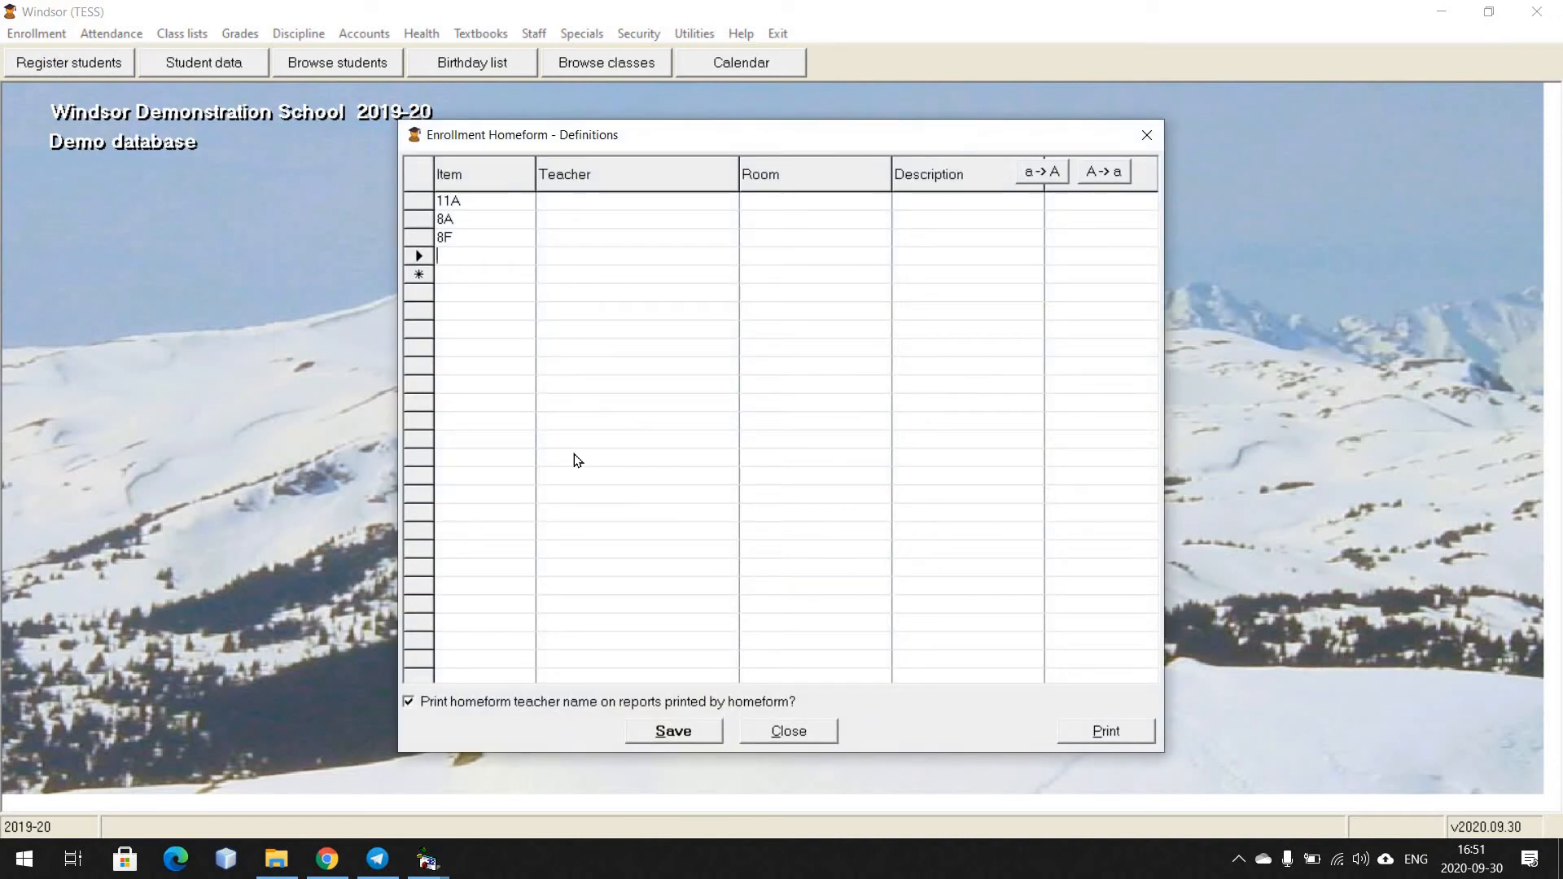
pyautogui.write('GR02')
pyautogui.press('Down')
pyautogui.write('GR03')
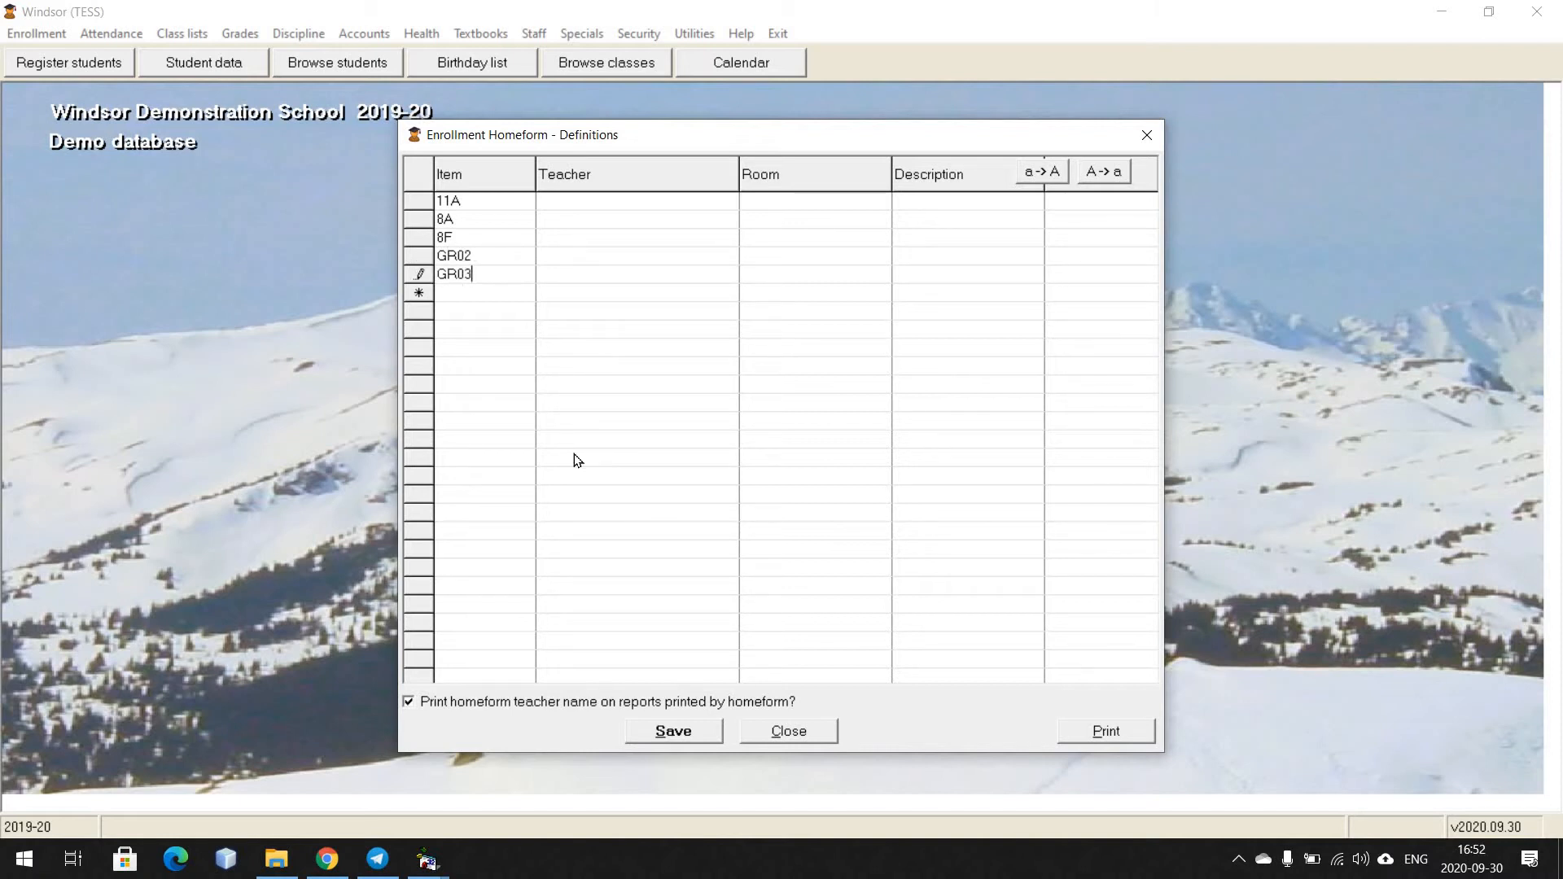
pyautogui.press('Down')
pyautogui.write('GR04')
pyautogui.press('Down')
pyautogui.write('GR05')
pyautogui.press('Down')
pyautogui.write('GR06')
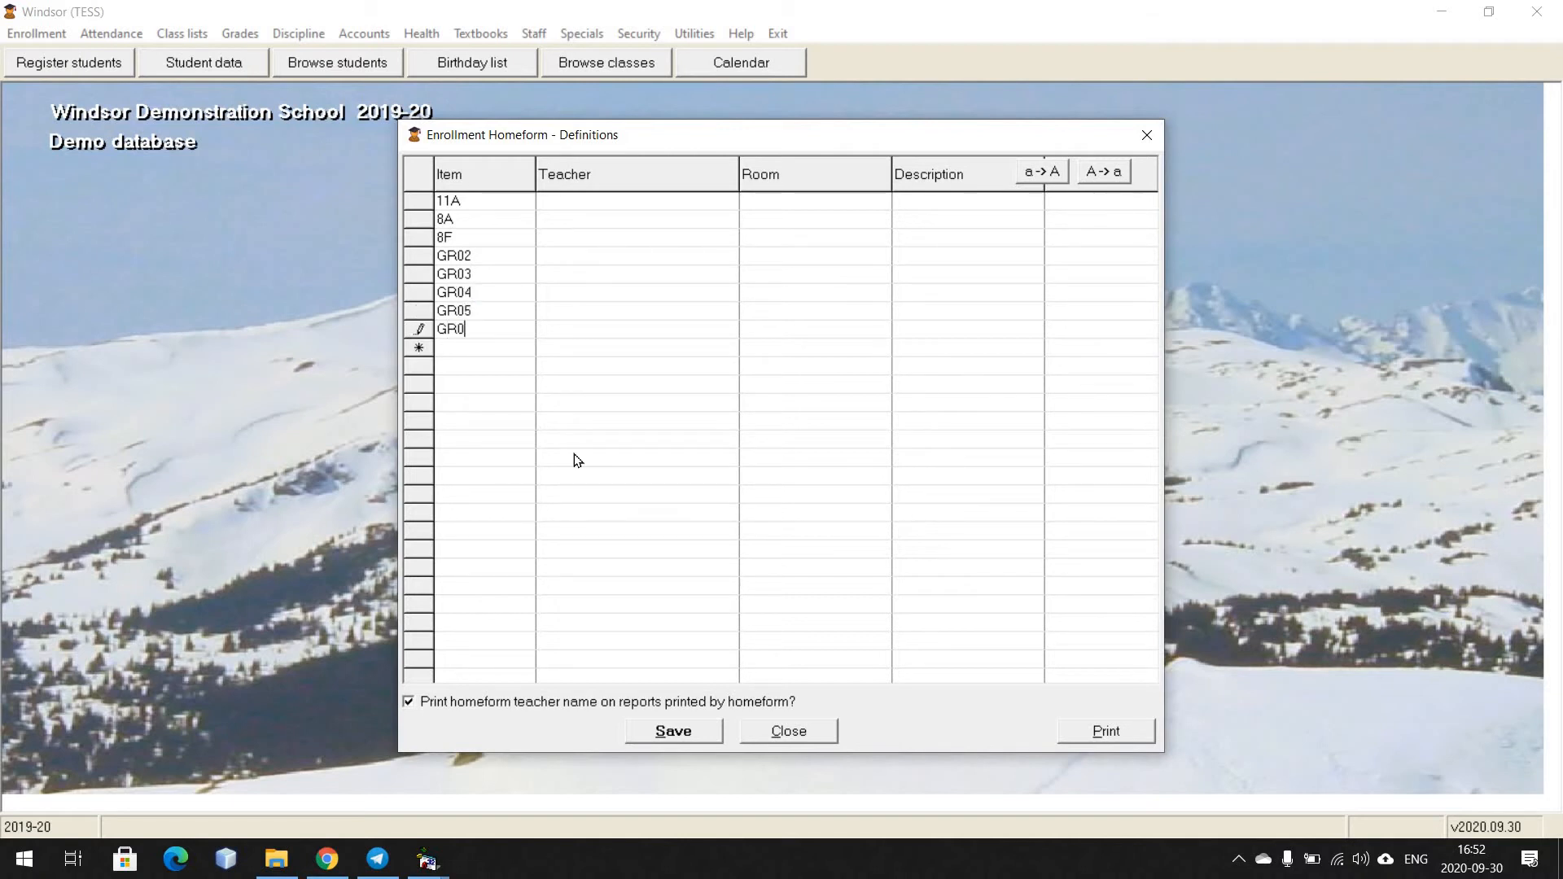
# Enter descriptions 02, 03, 04, 05 and 06 for homeforms GR02 to GR06 and save the definitions
pyautogui.press('Down')
pyautogui.press('Up')
pyautogui.press('Up')
pyautogui.press('Up')
pyautogui.press('Up')
pyautogui.click(941, 254)
pyautogui.write('02')
pyautogui.press('Down')
pyautogui.write('03')
pyautogui.press('Down')
pyautogui.write('04')
pyautogui.press('Down')
pyautogui.write('05')
pyautogui.press('Down')
pyautogui.write('06')
pyautogui.press('Up')
pyautogui.click(669, 736)
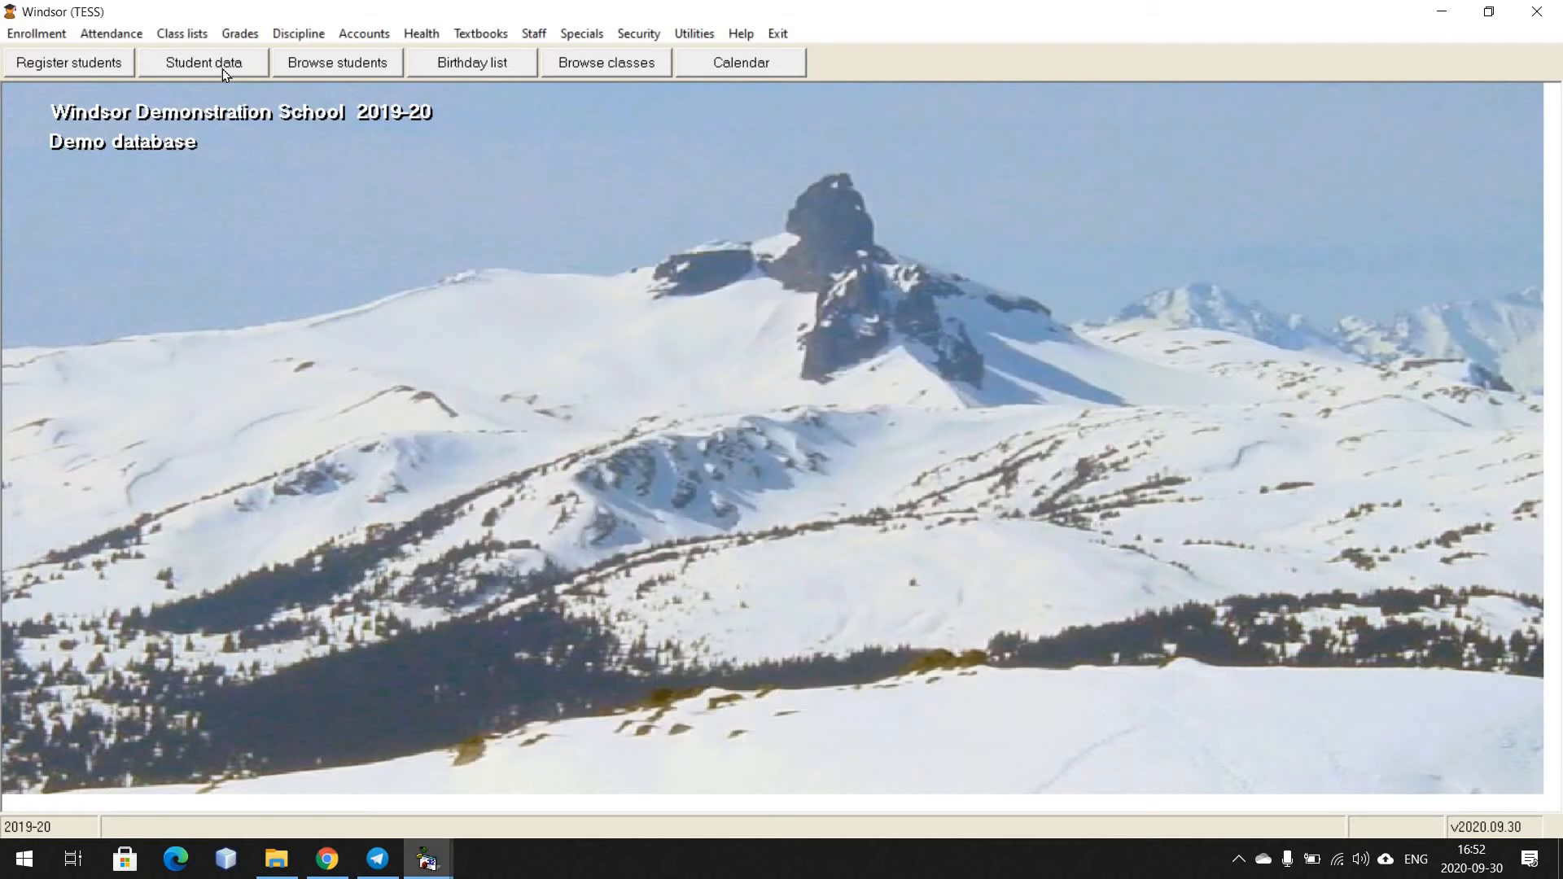
# Open student data and look up a student by their student number
pyautogui.click(219, 64)
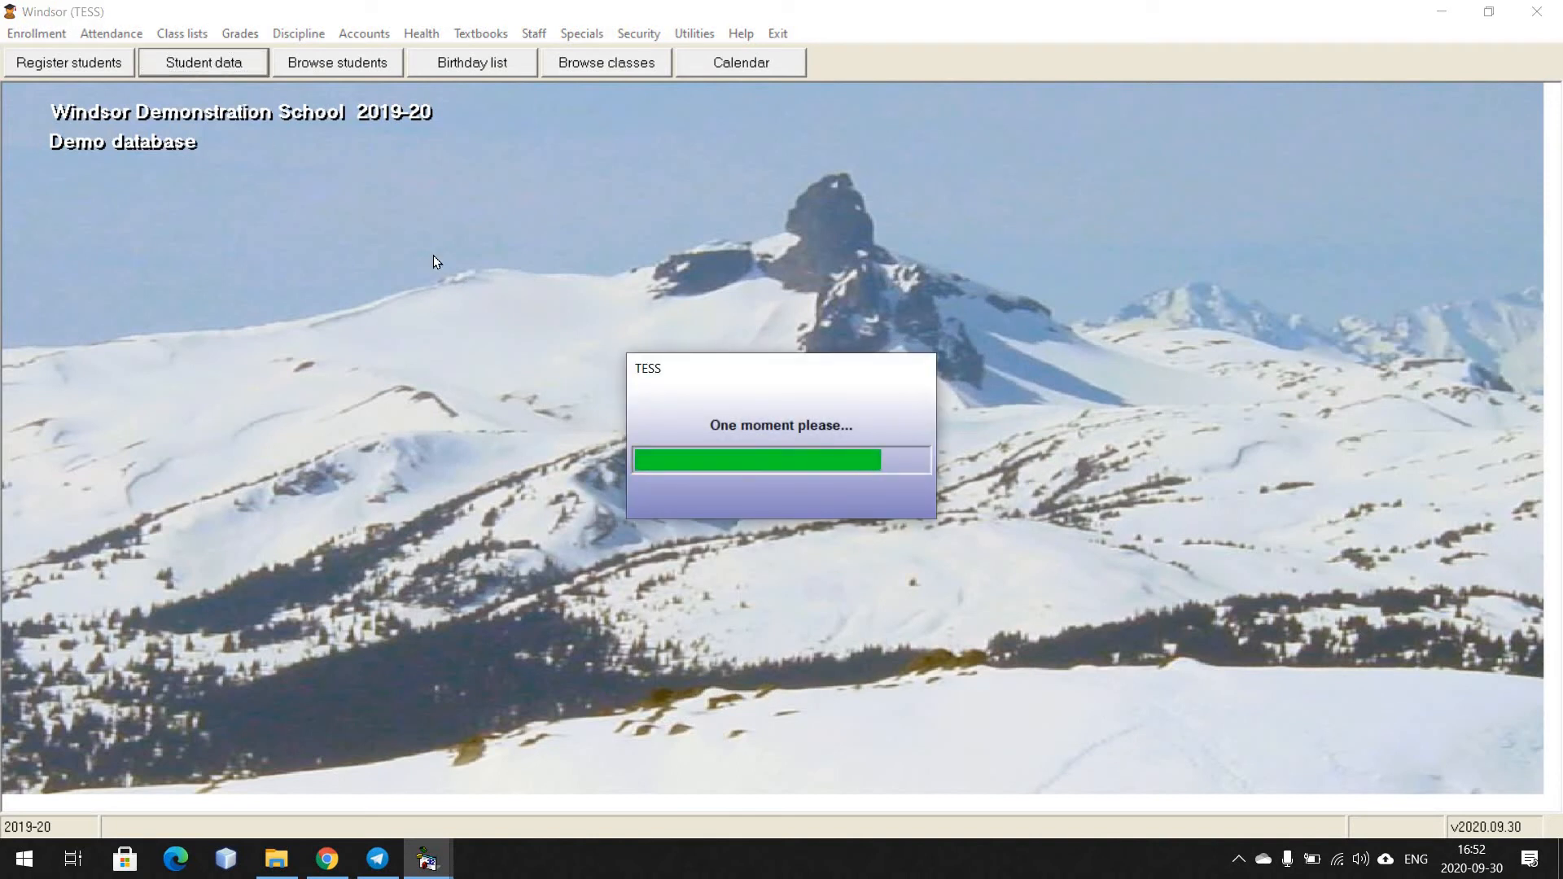
pyautogui.write('9')
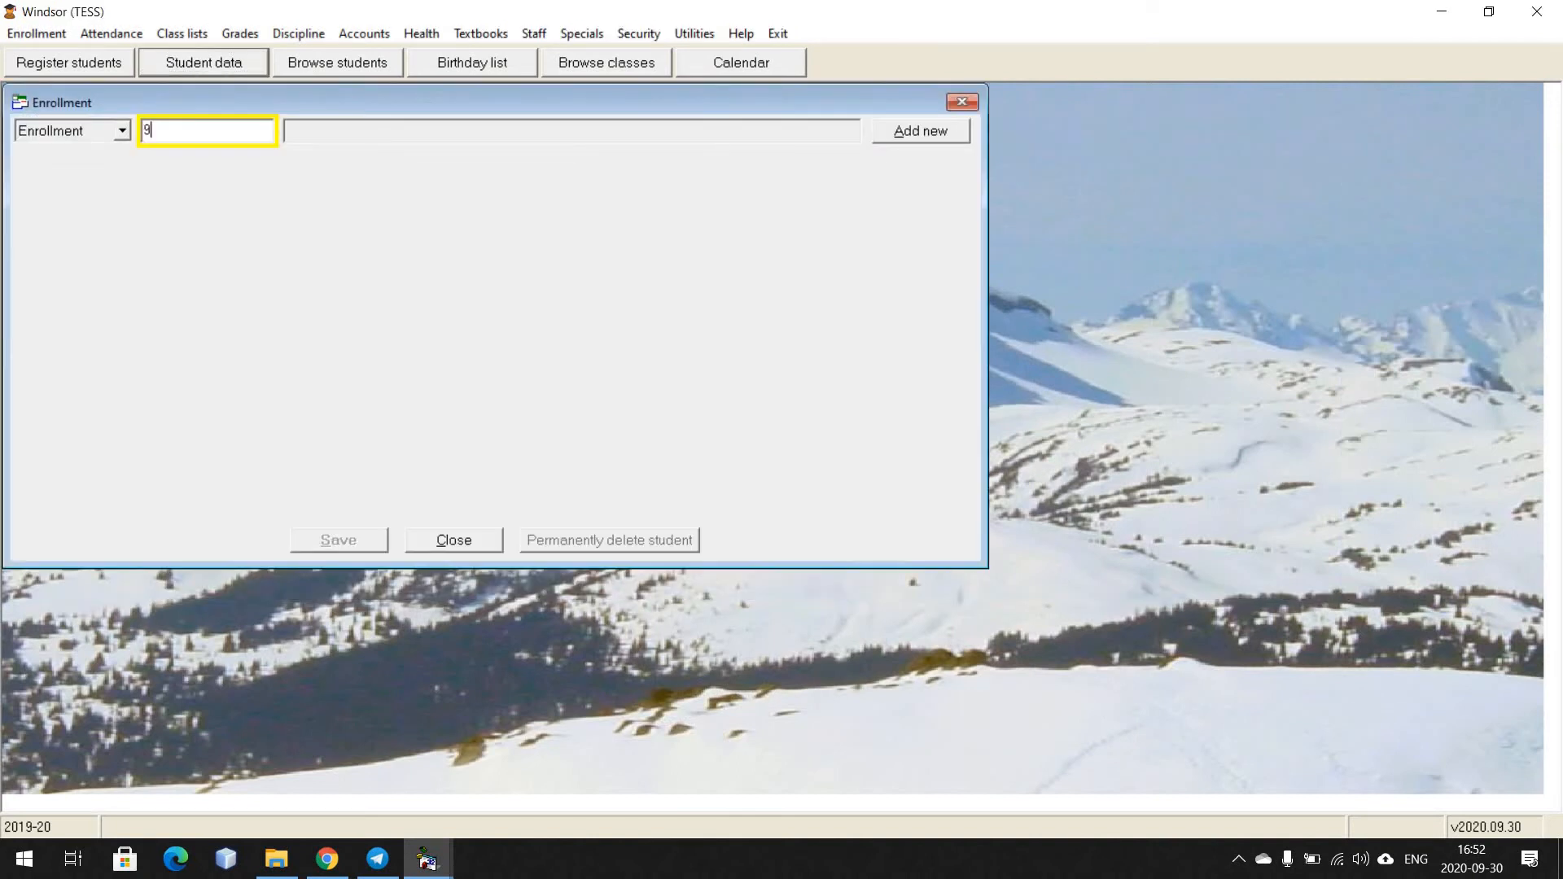
pyautogui.write('5002')
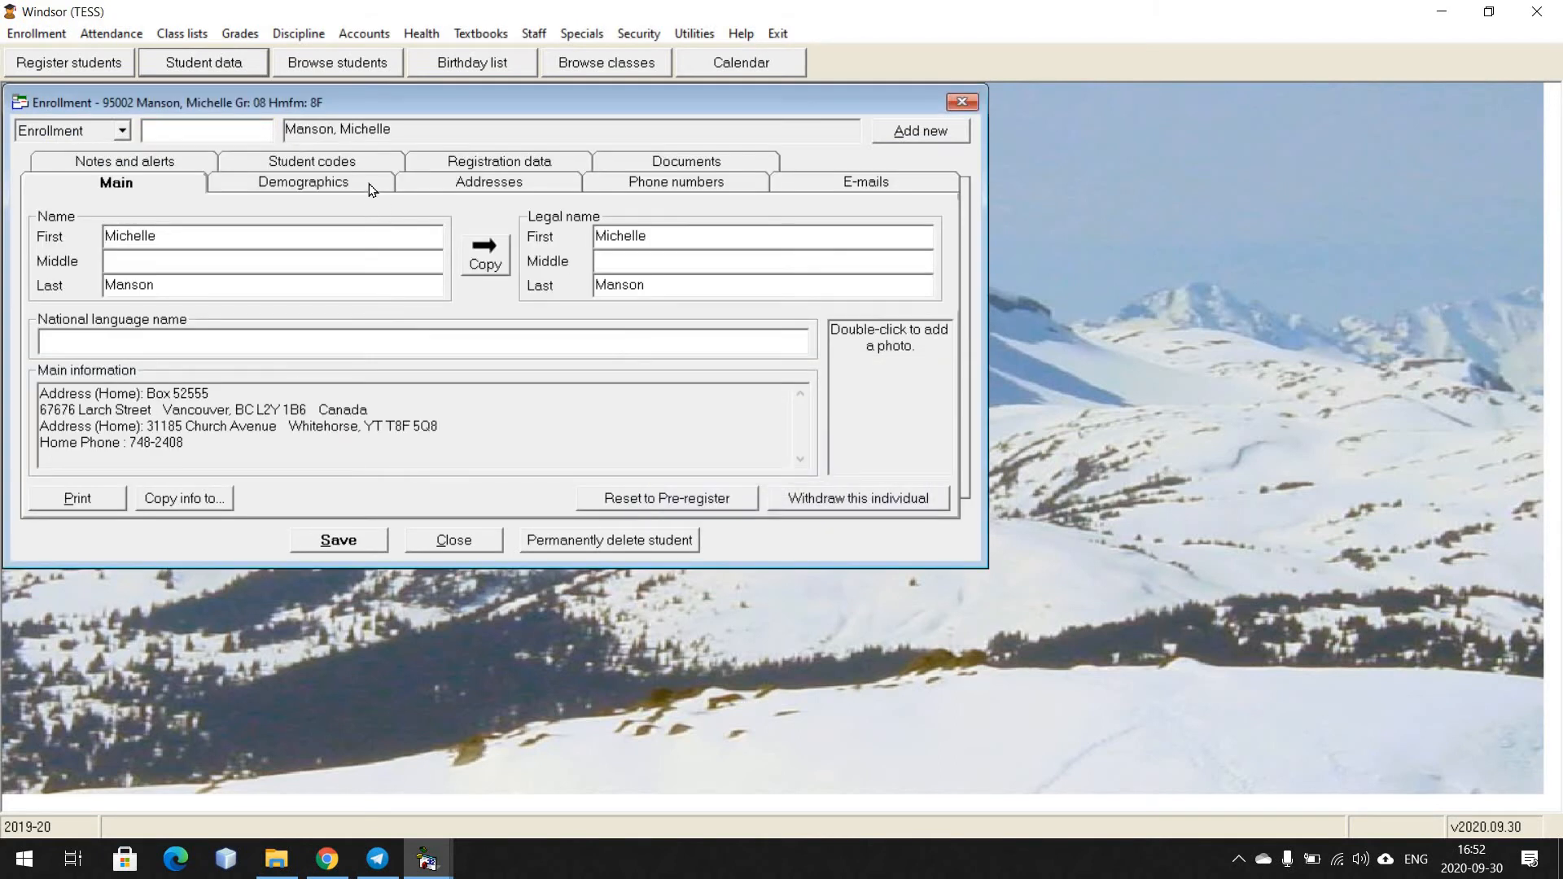
# Set the student's grade to HS and homeform to GR05 in demographics, save and close the record
pyautogui.click(369, 183)
pyautogui.click(471, 255)
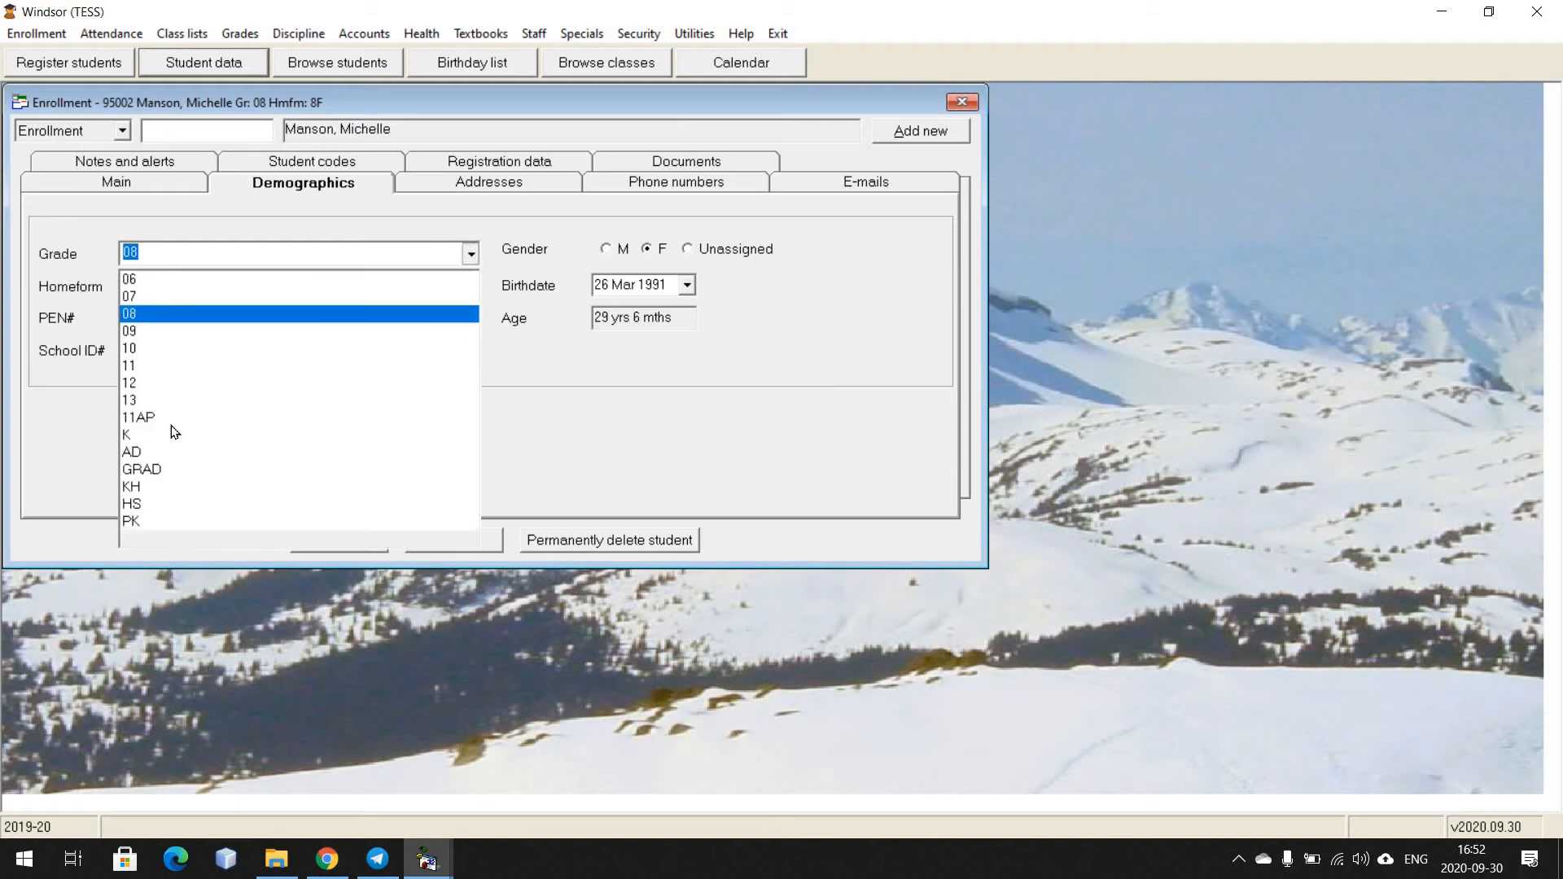
pyautogui.click(261, 504)
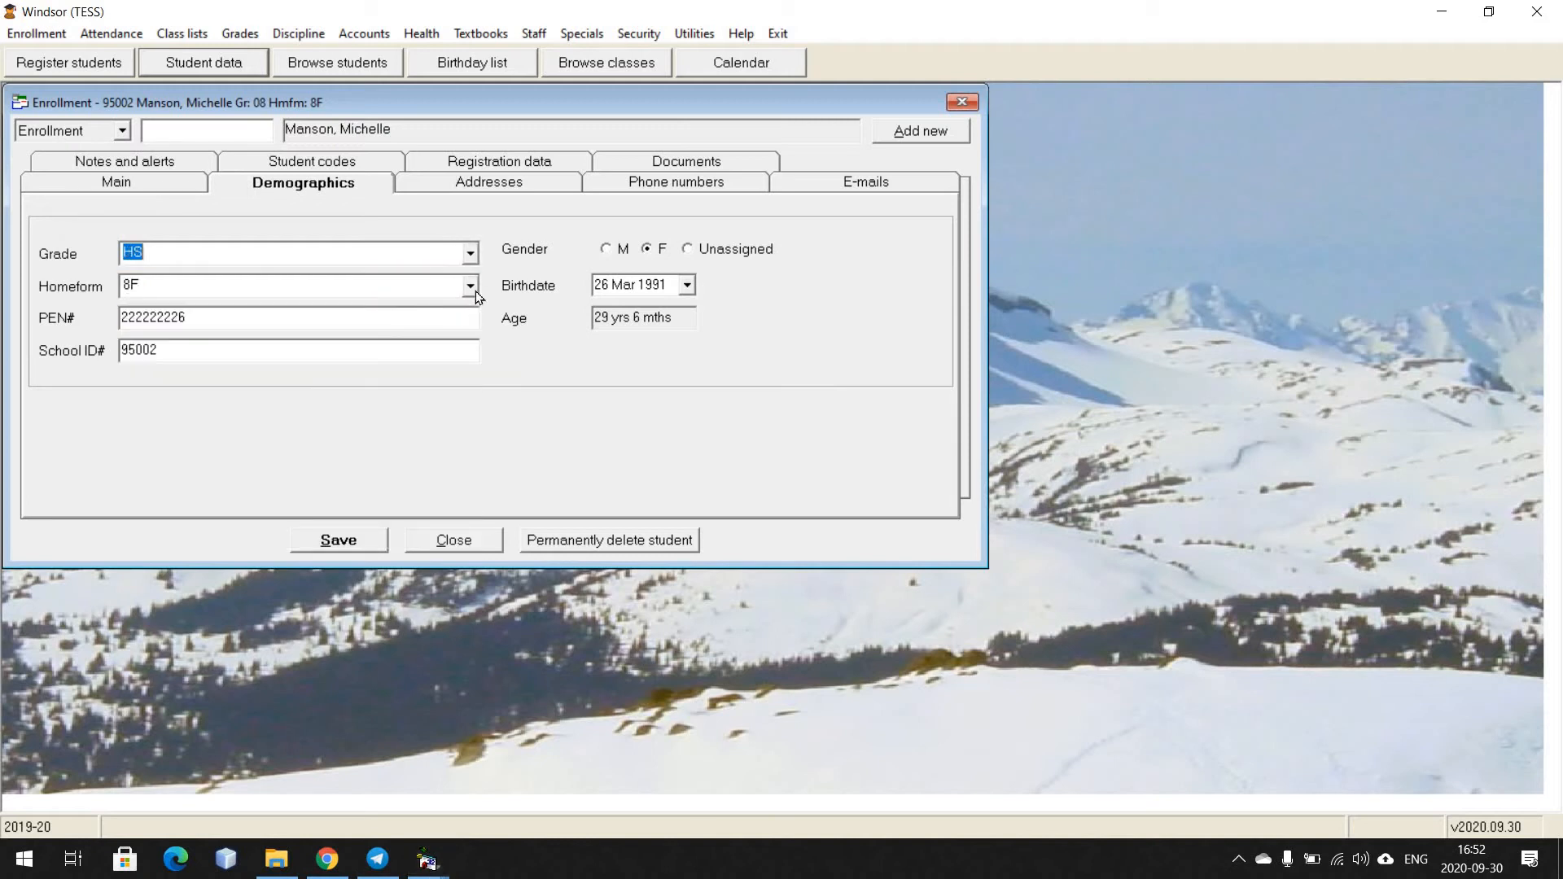
pyautogui.click(470, 287)
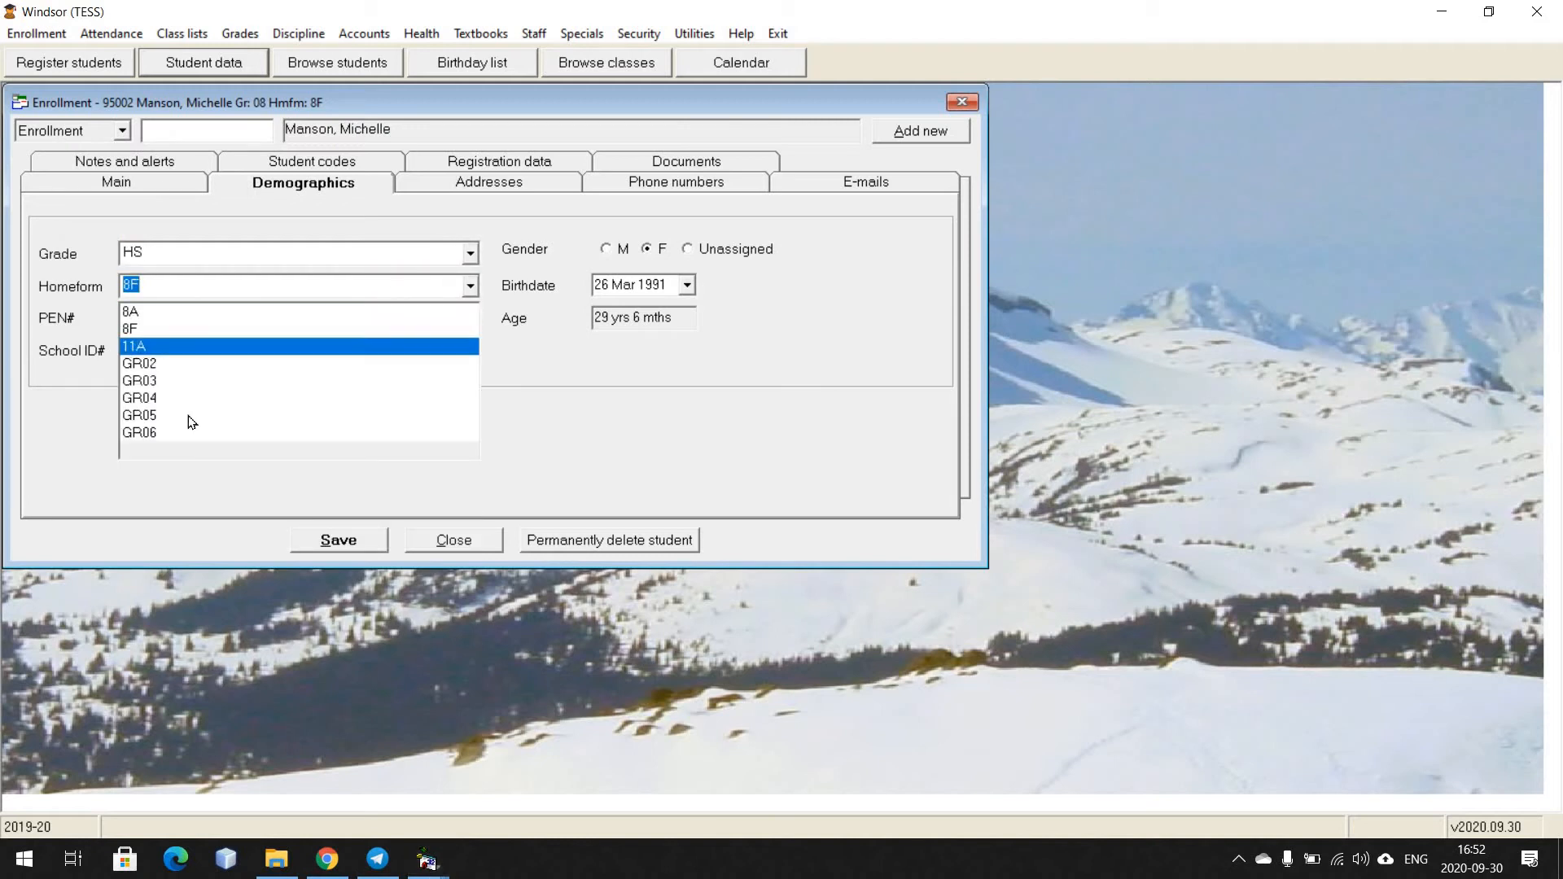
pyautogui.click(254, 300)
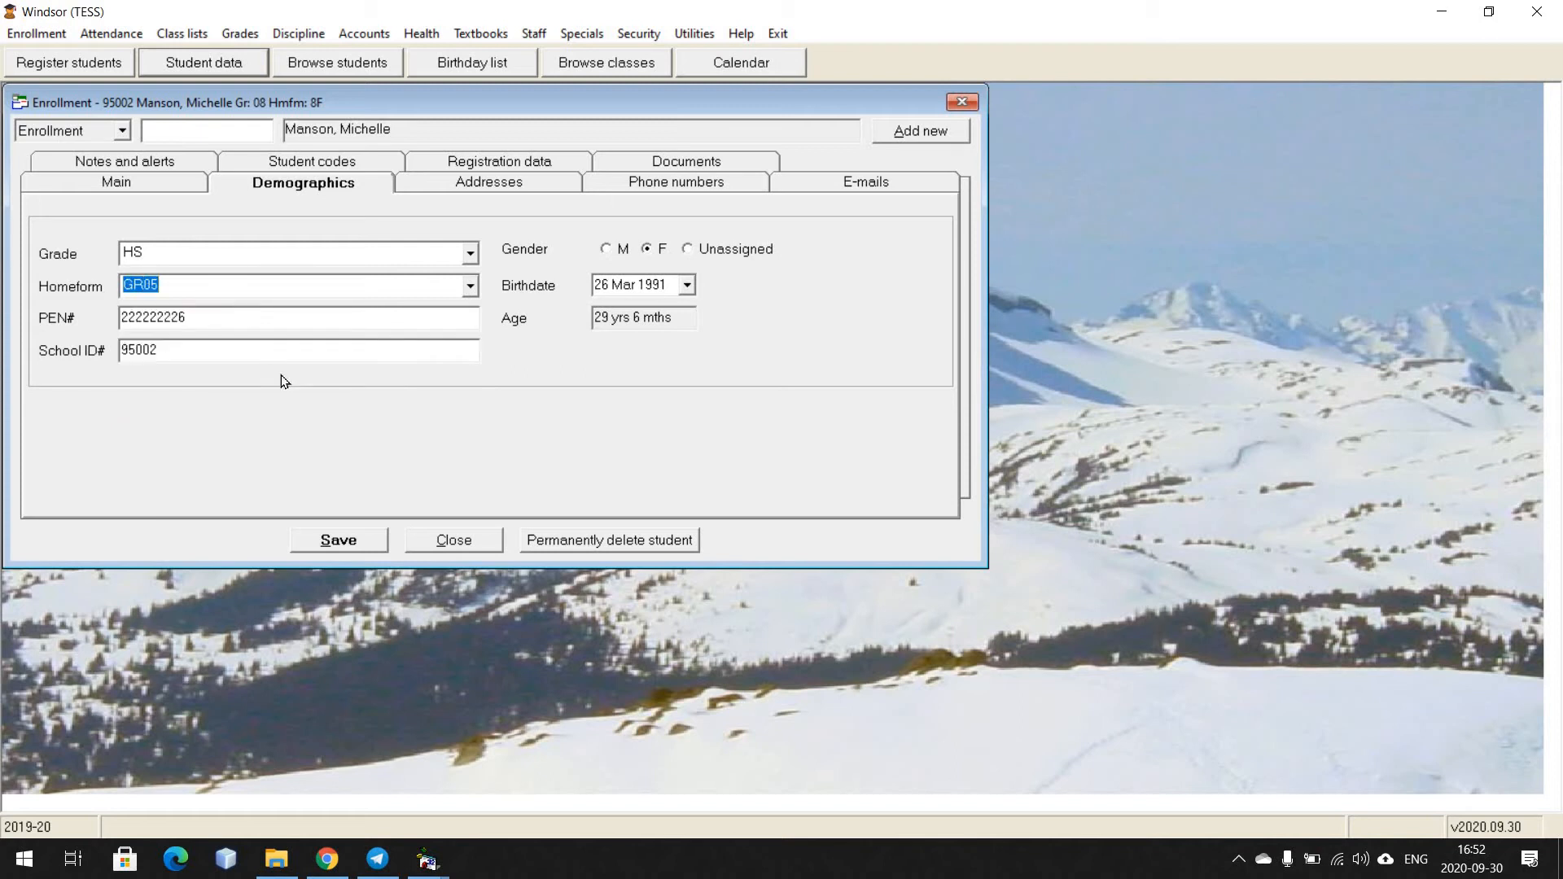
pyautogui.click(338, 540)
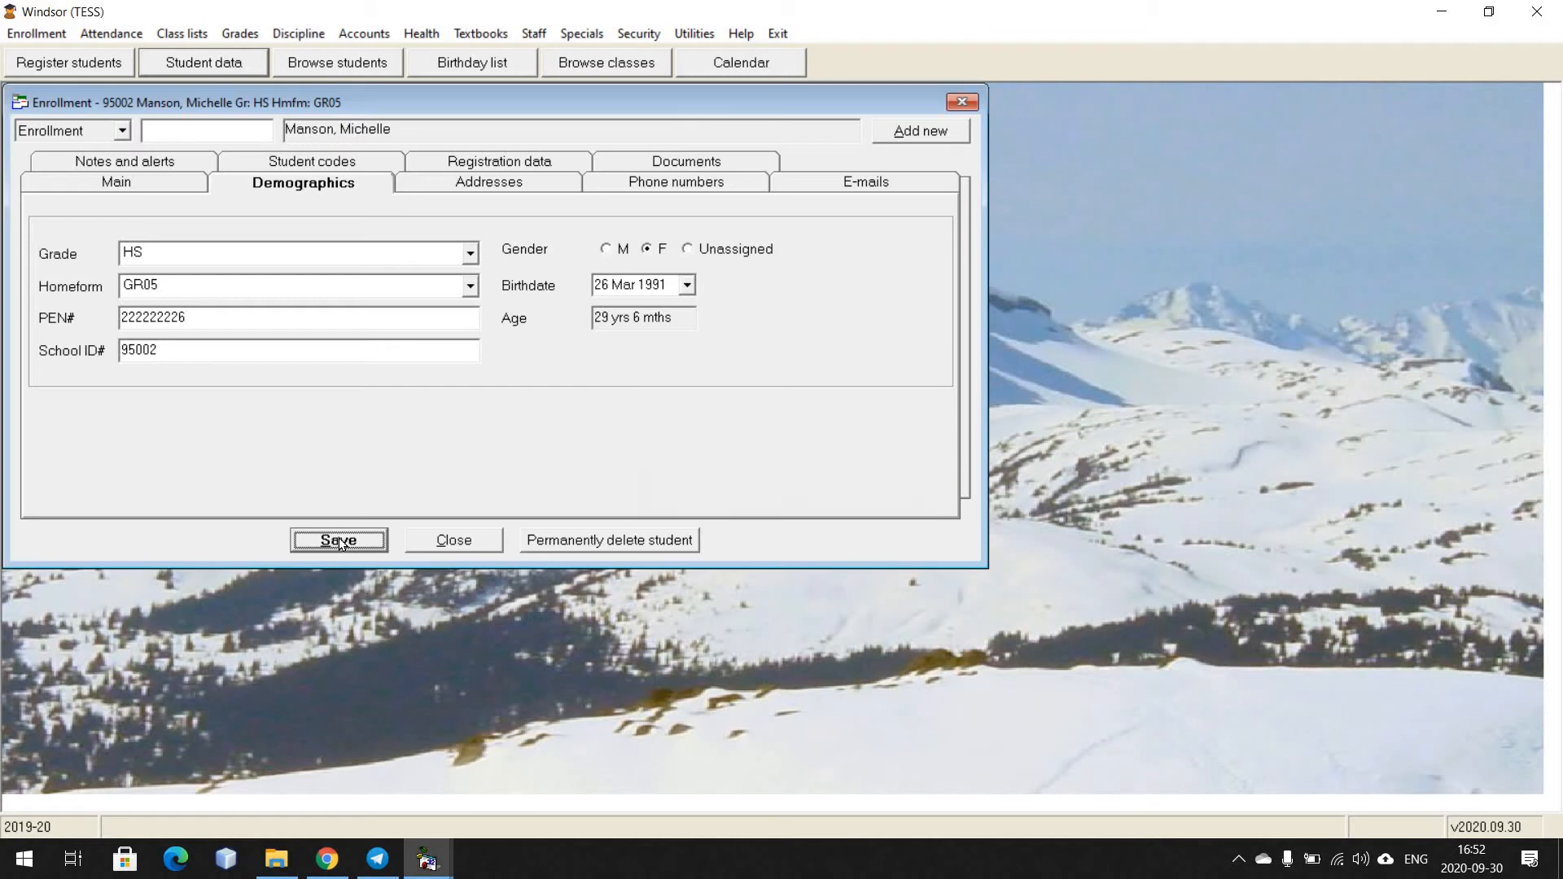
pyautogui.click(464, 541)
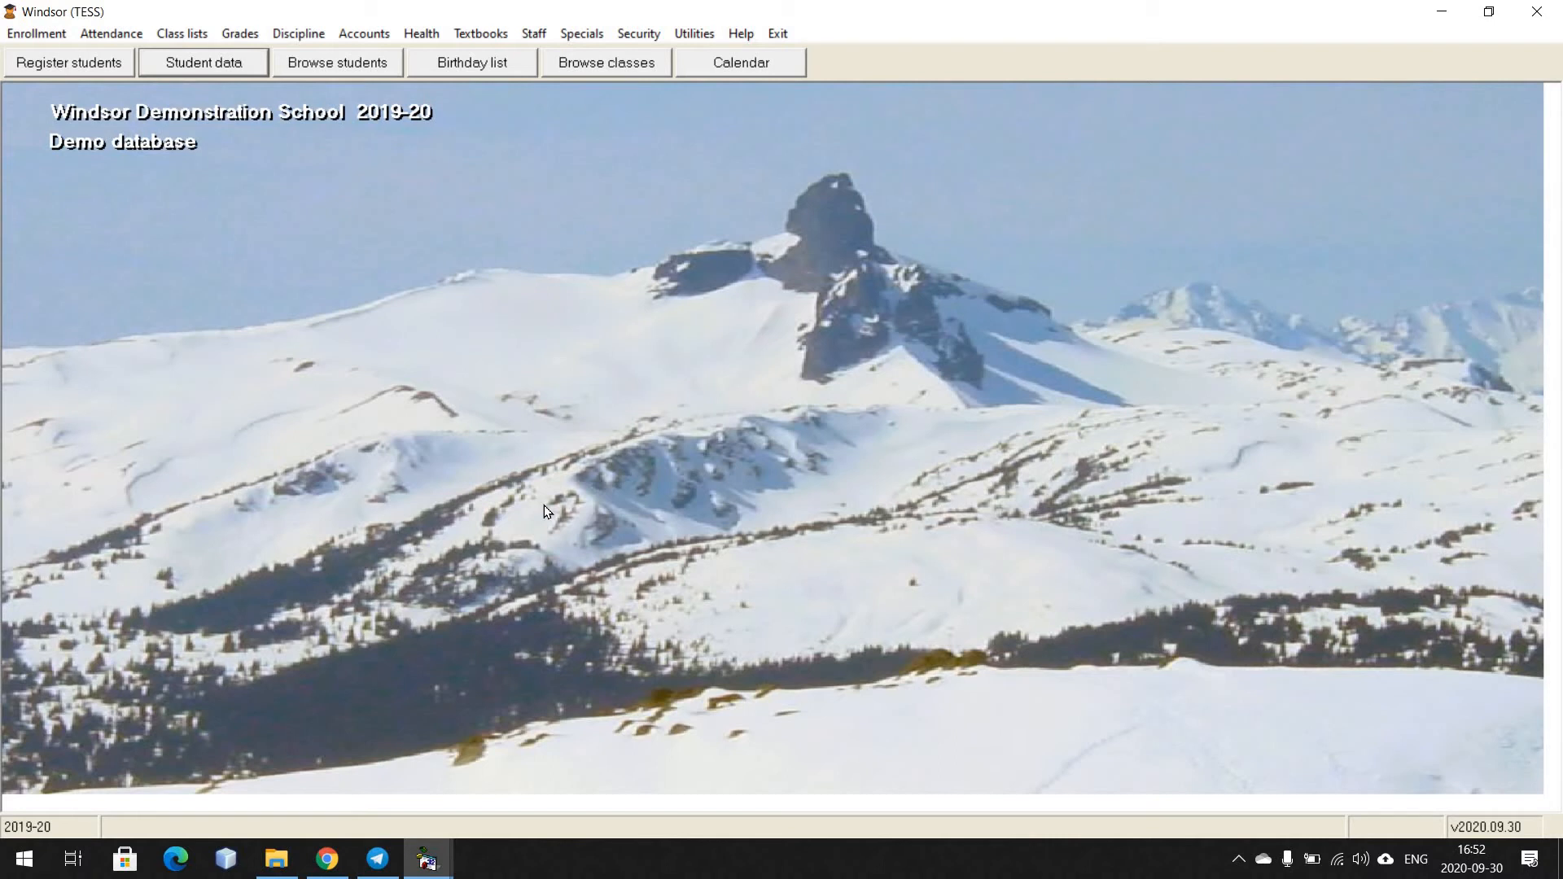
# Open the attendance status setup and save the attendance statuses
pyautogui.click(130, 34)
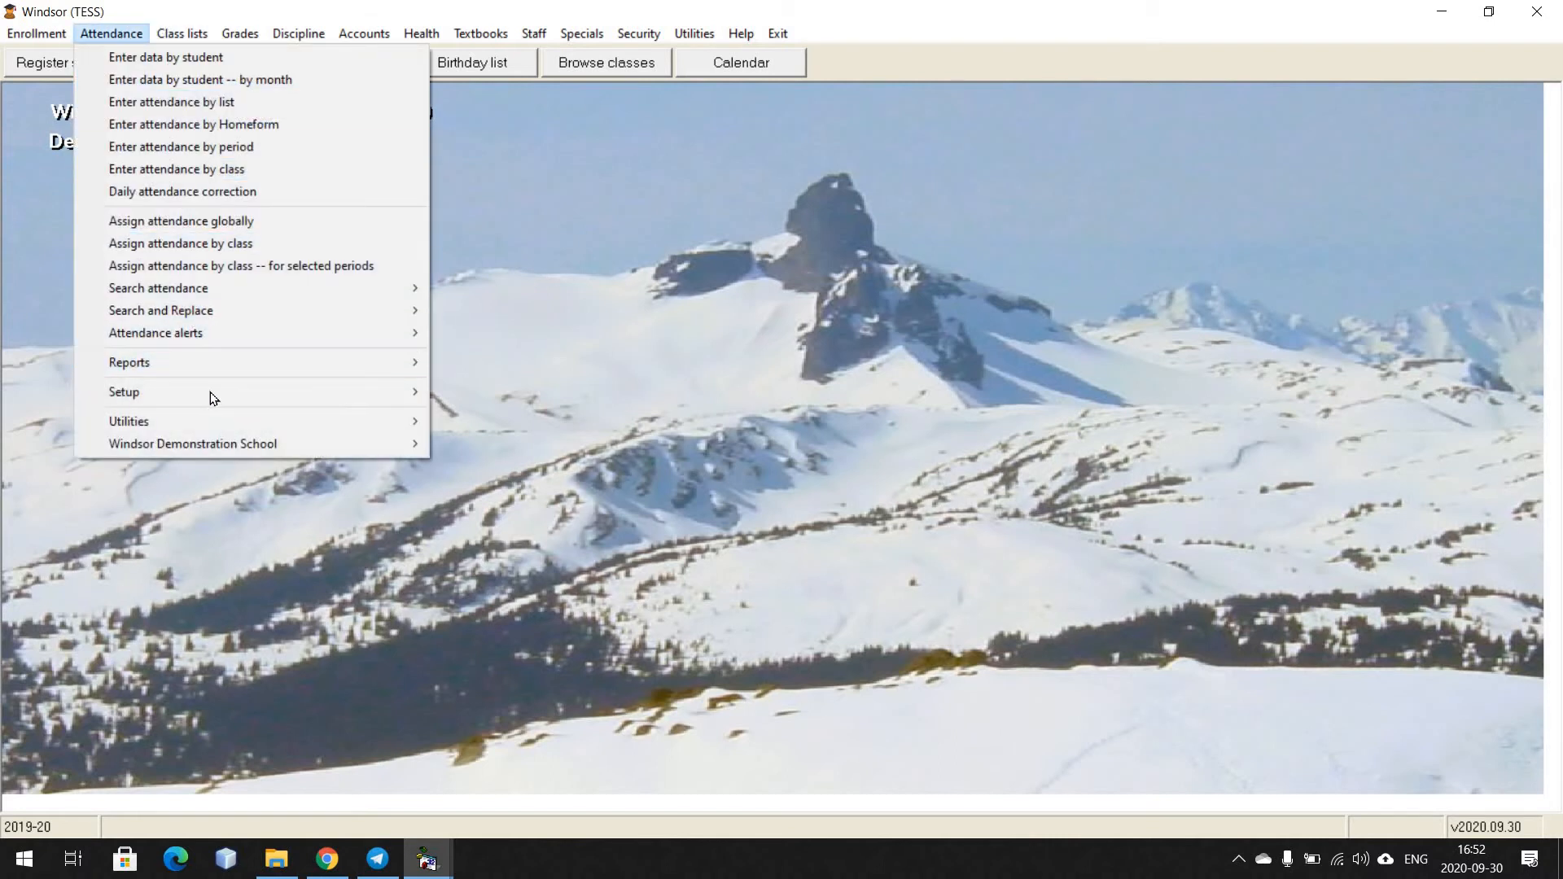
pyautogui.moveTo(210, 396)
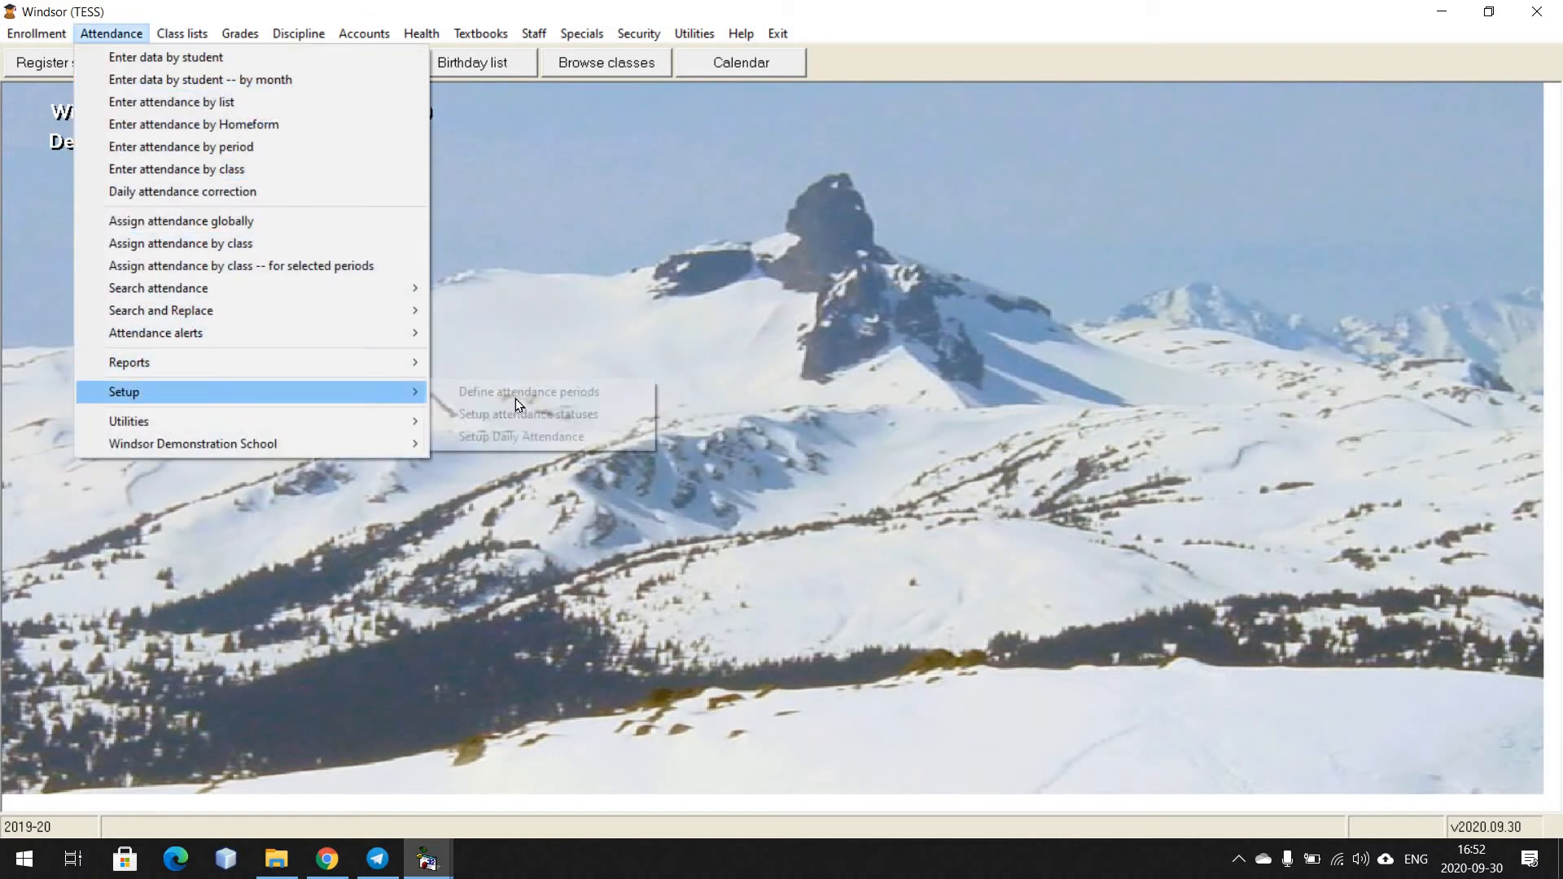
pyautogui.click(616, 415)
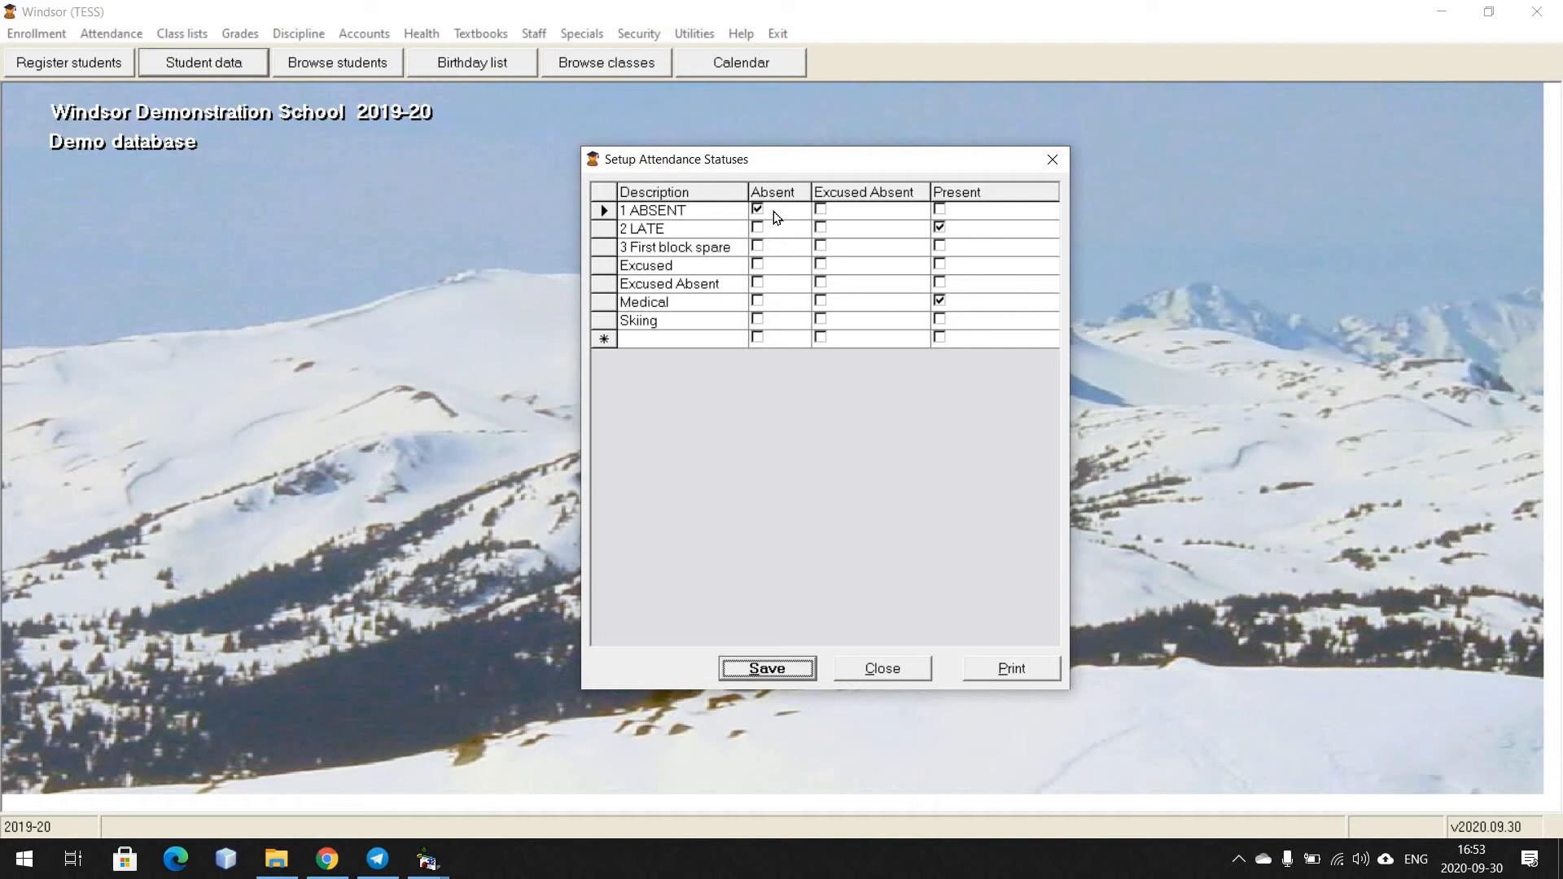
pyautogui.click(792, 668)
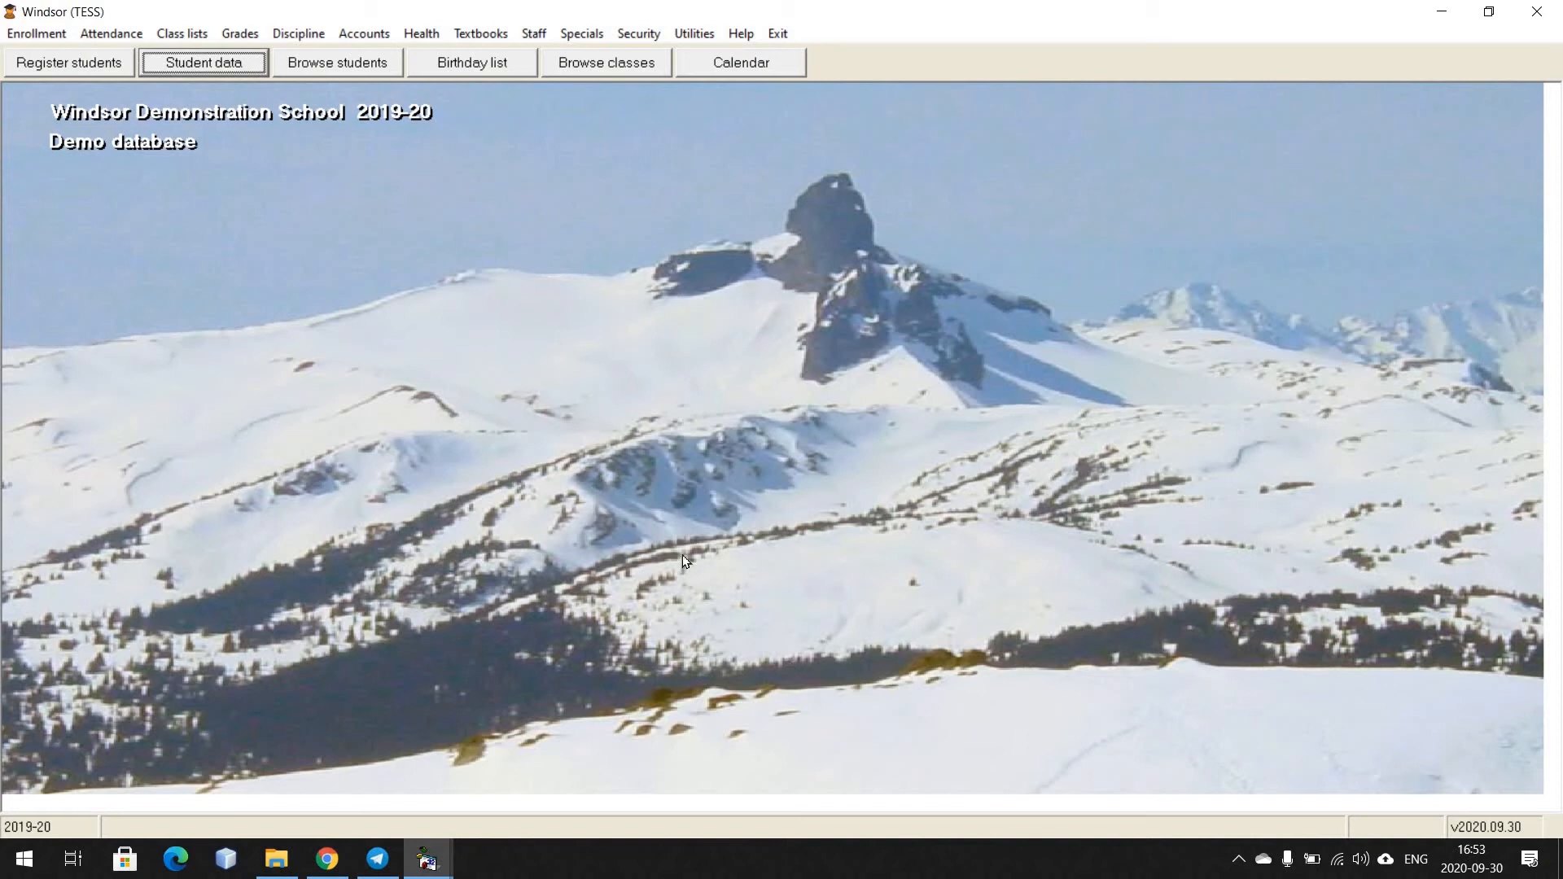
# Start sending Independent School Attendance data for 30 September 2020, confirming the attendance-period tally
pyautogui.click(581, 33)
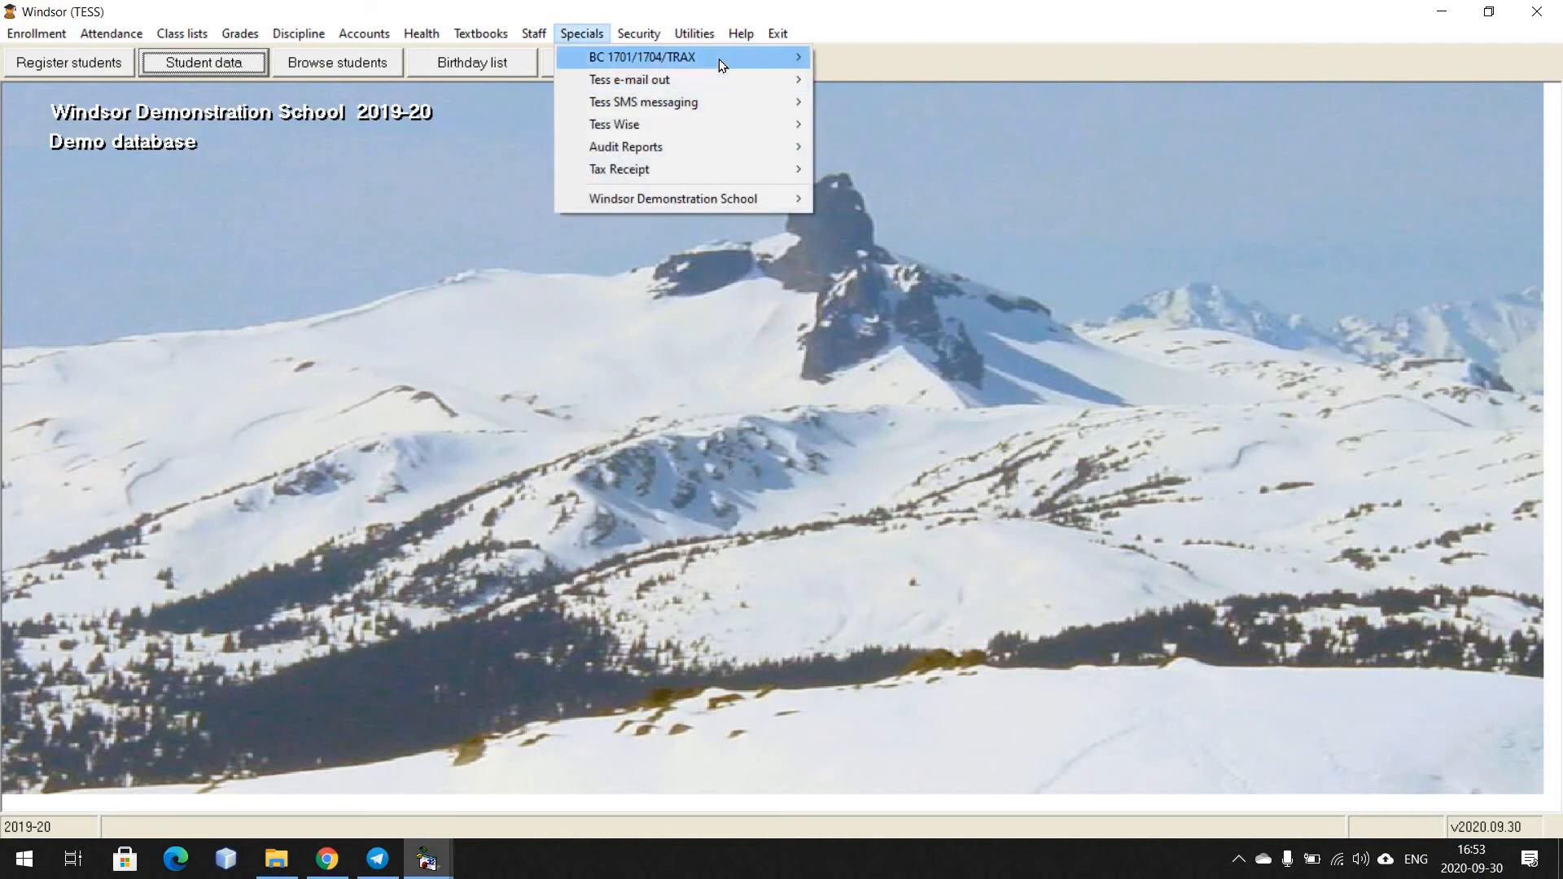
pyautogui.moveTo(720, 58)
pyautogui.click(863, 106)
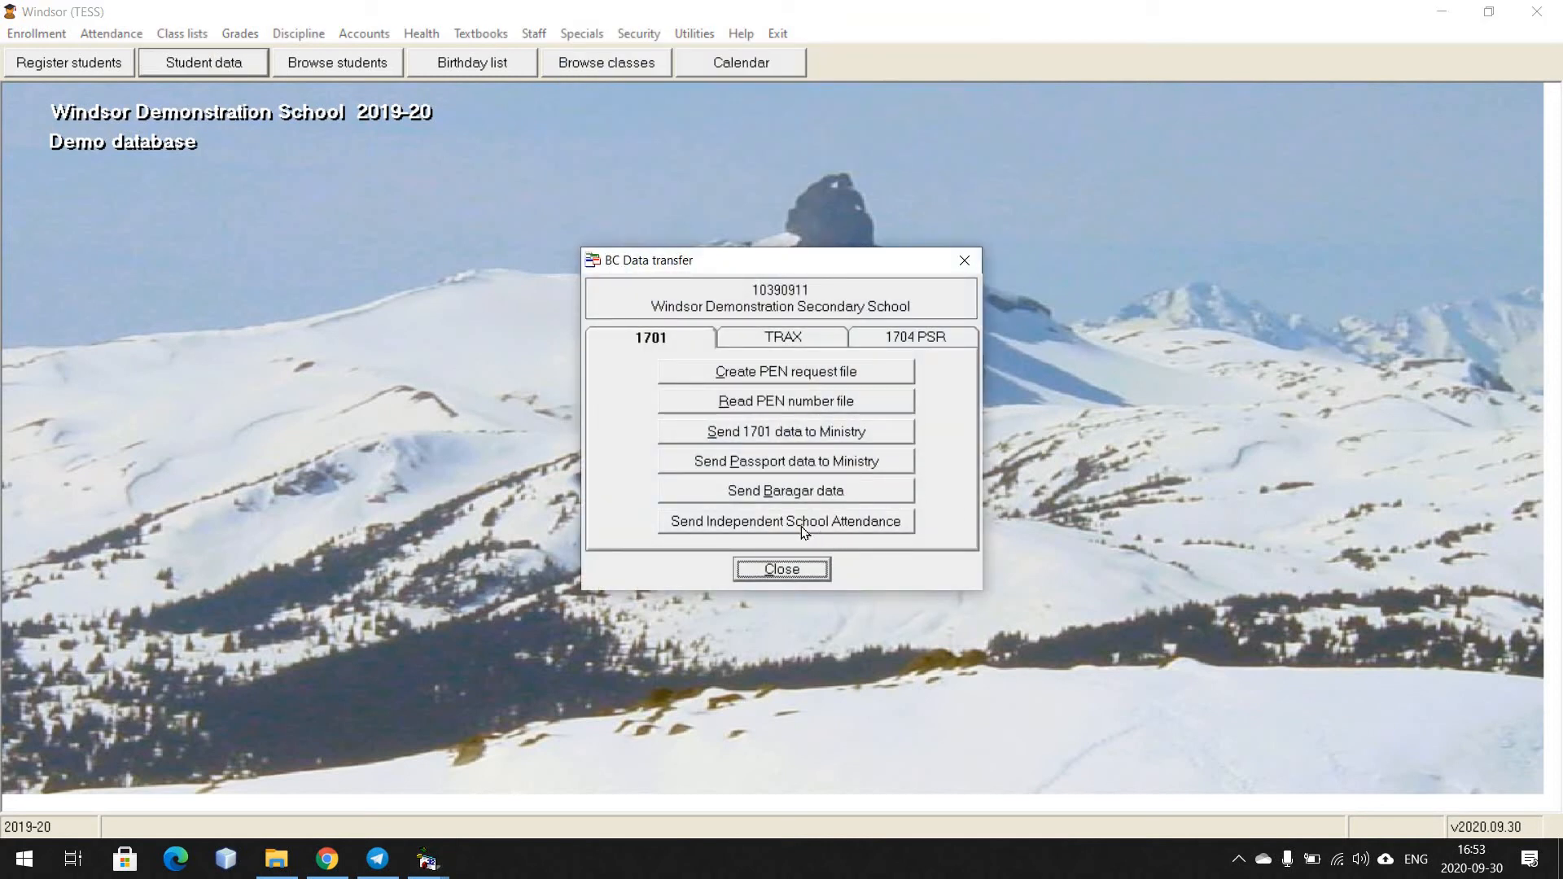
pyautogui.click(868, 525)
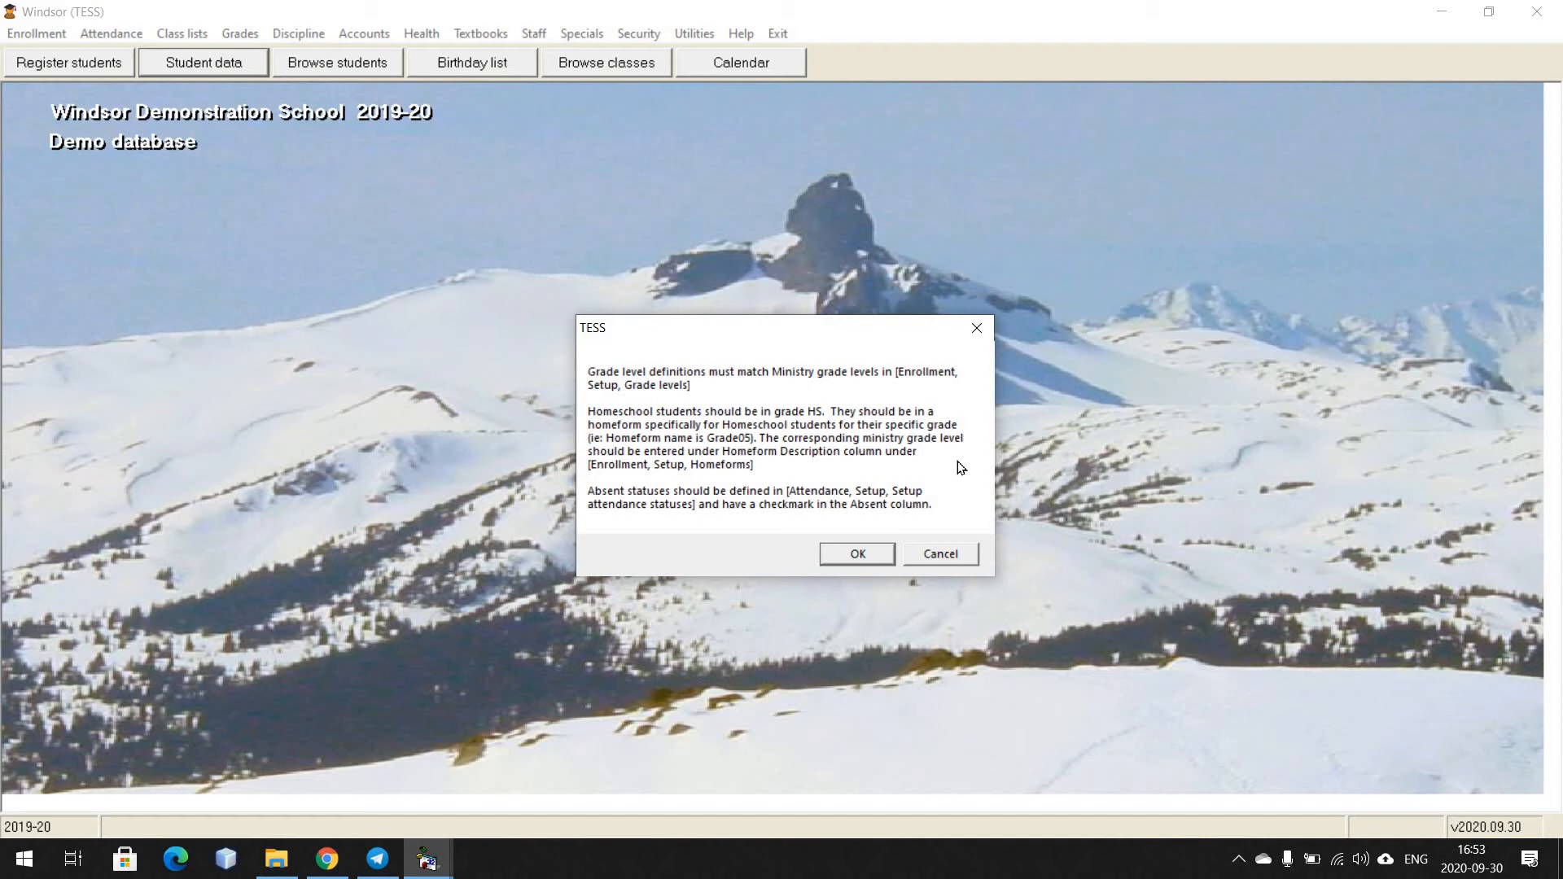
pyautogui.click(855, 553)
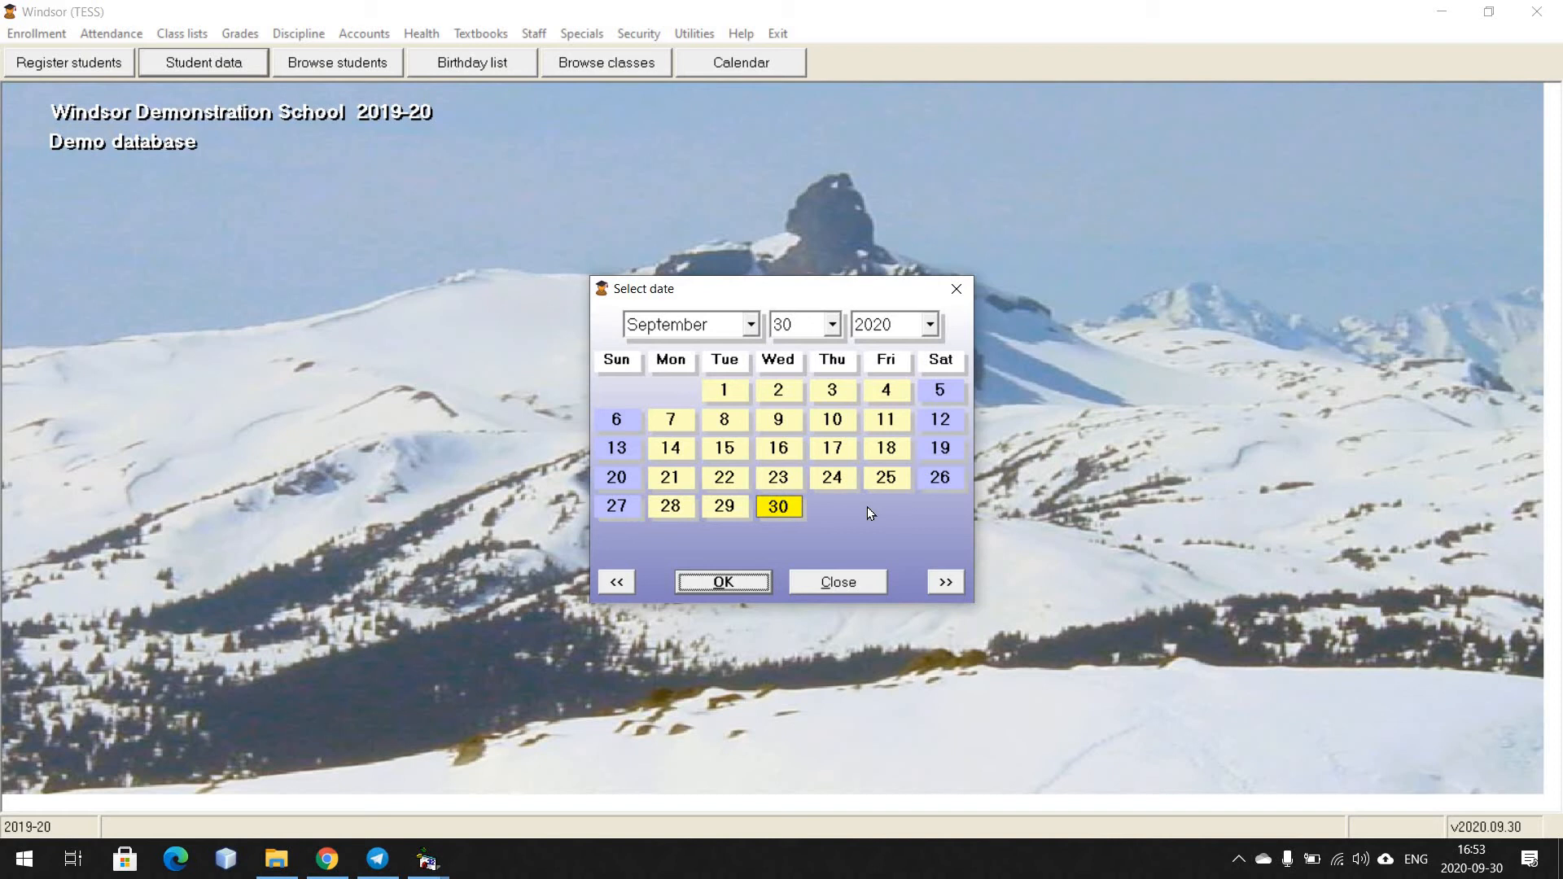
pyautogui.click(723, 581)
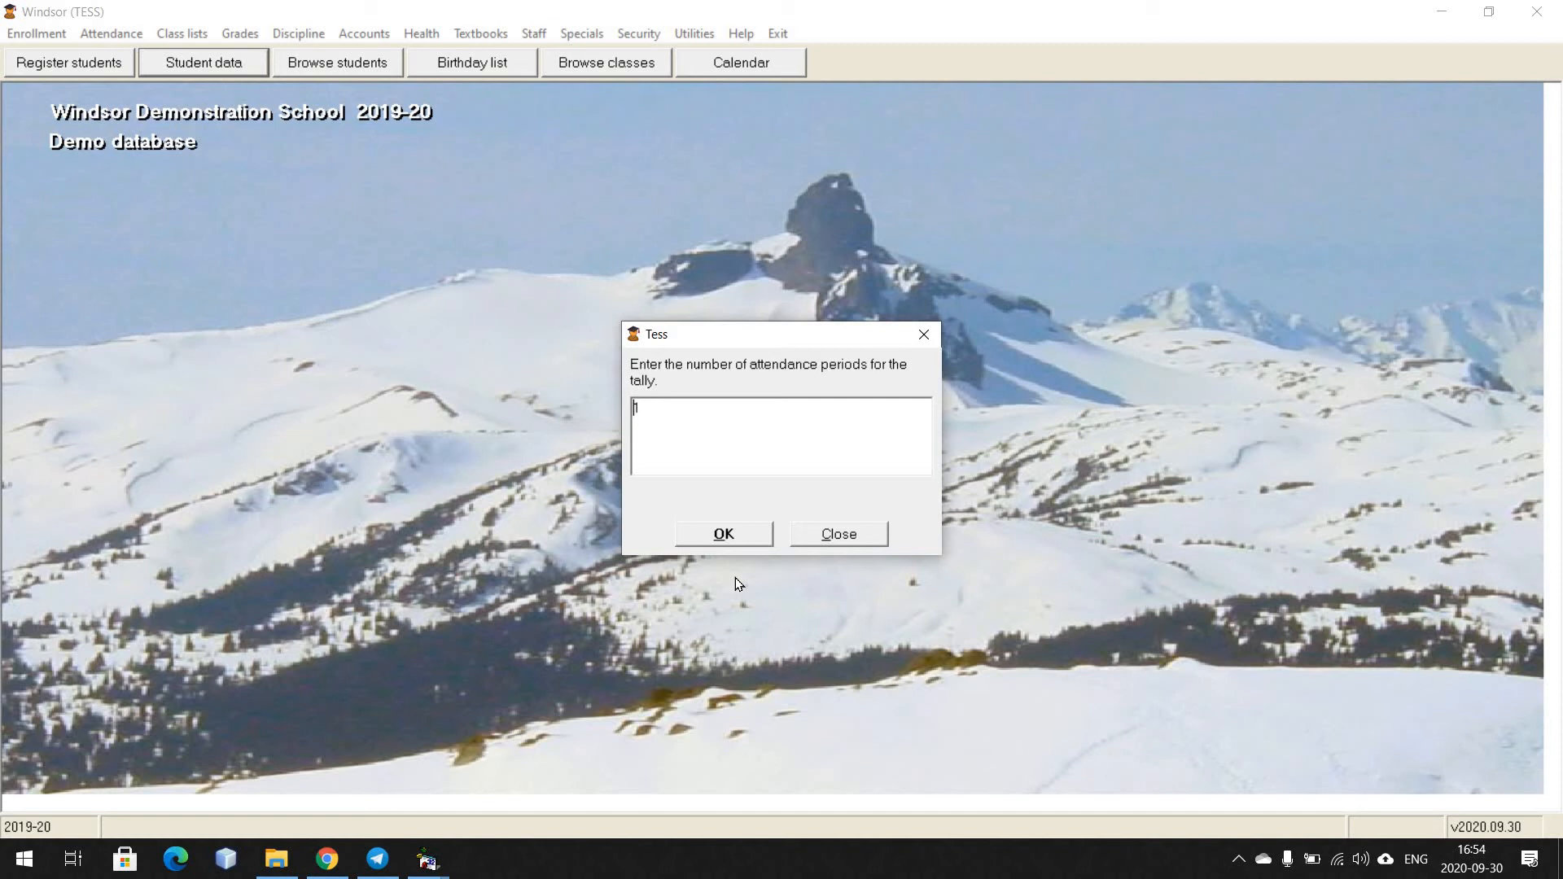
pyautogui.click(724, 535)
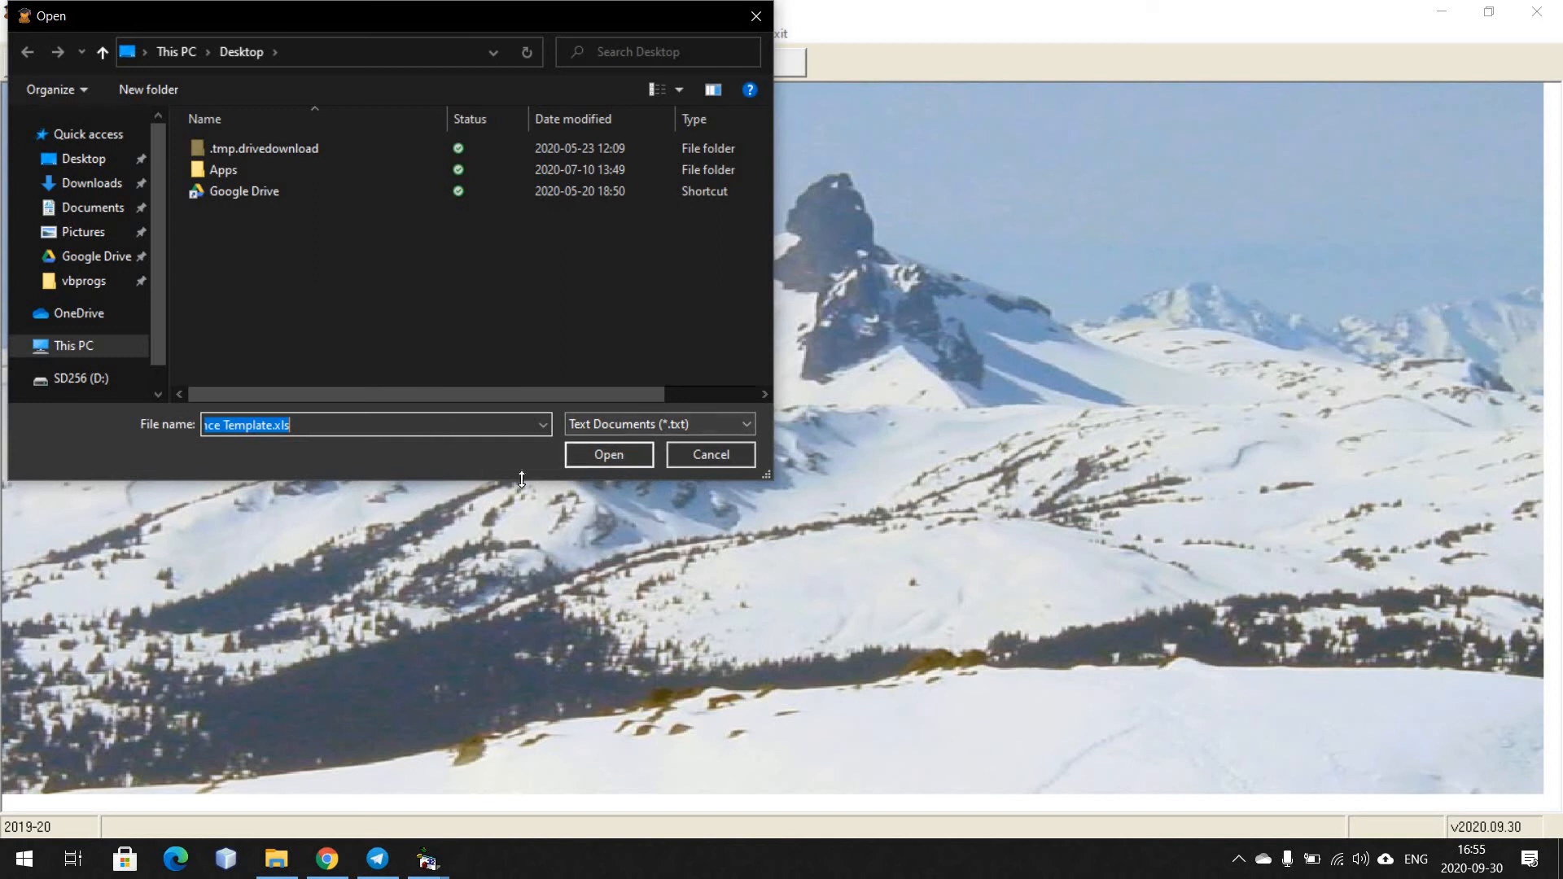
# Choose the Independent School Attendance Template.xls file and transfer all currently enrolled students
pyautogui.click(375, 425)
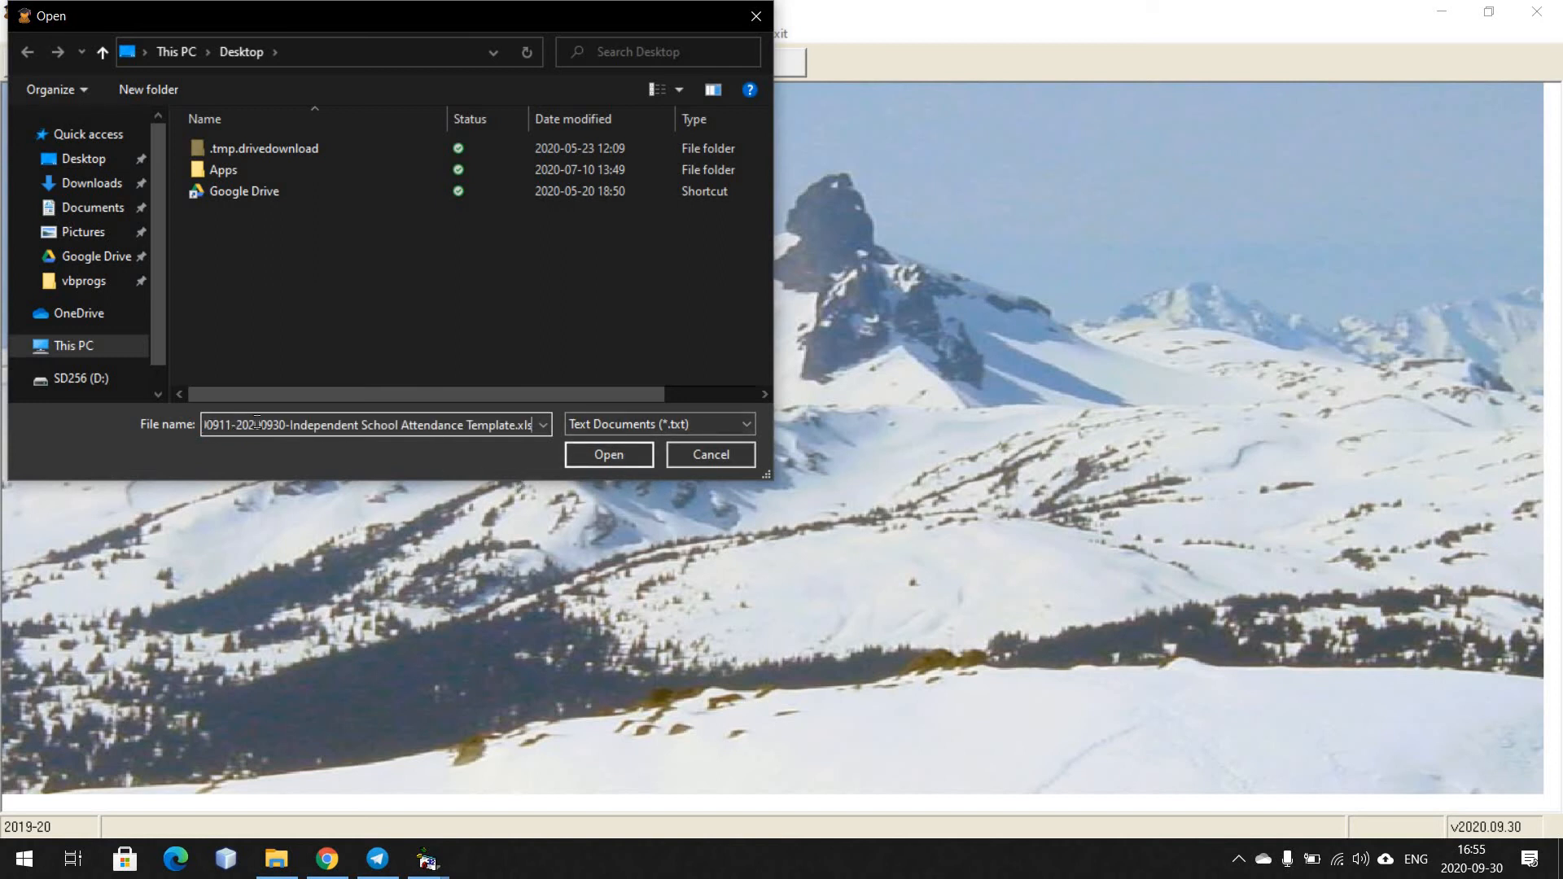
pyautogui.moveTo(260, 424); pyautogui.dragTo(440, 423)
pyautogui.click(440, 423)
pyautogui.click(594, 453)
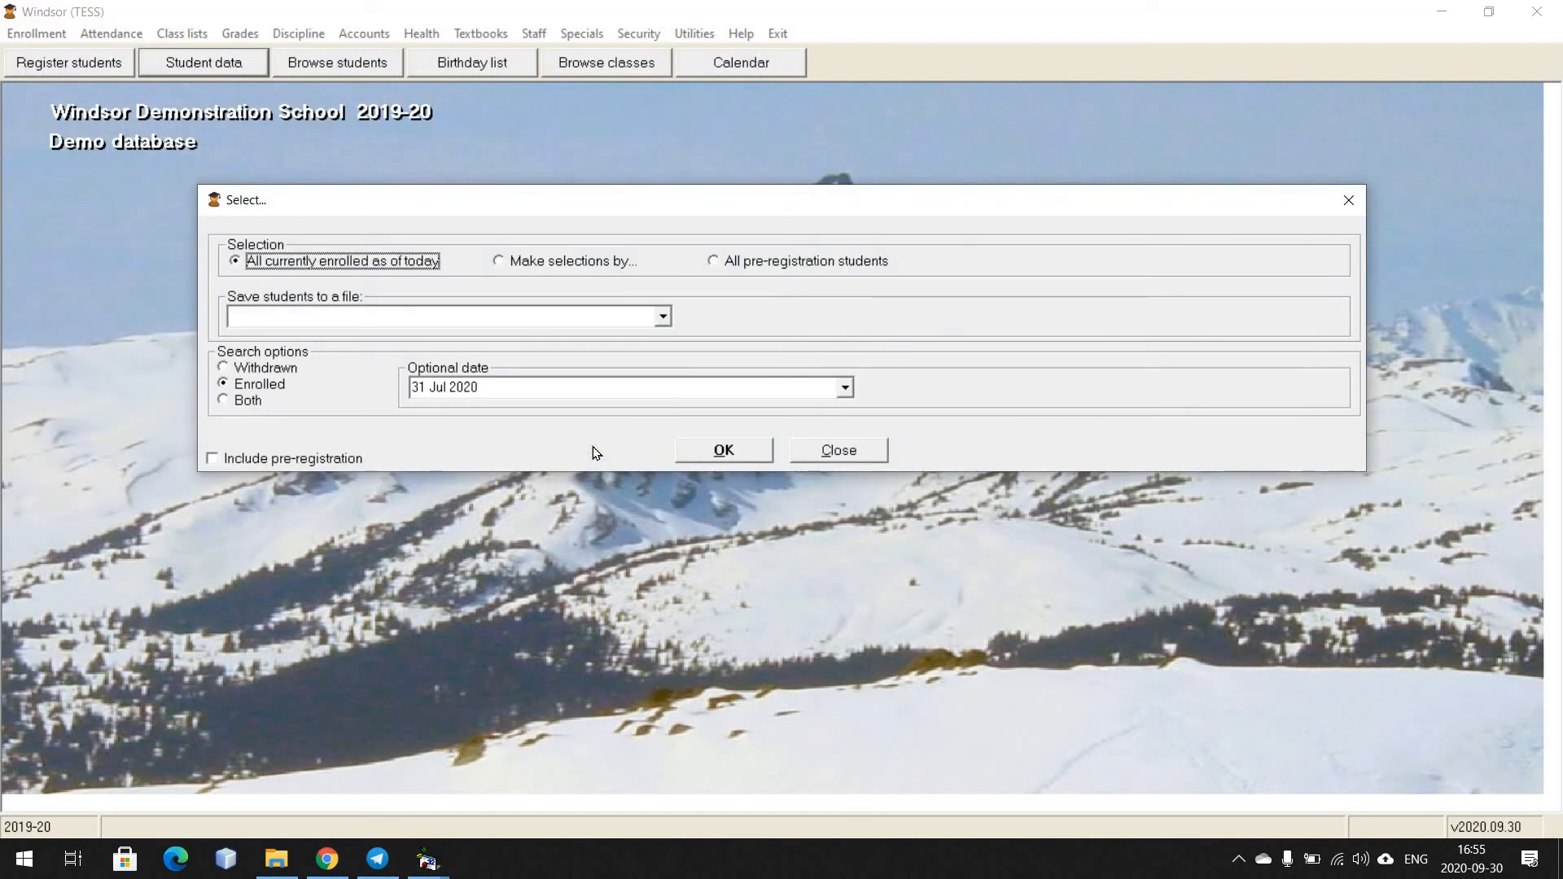
pyautogui.click(732, 452)
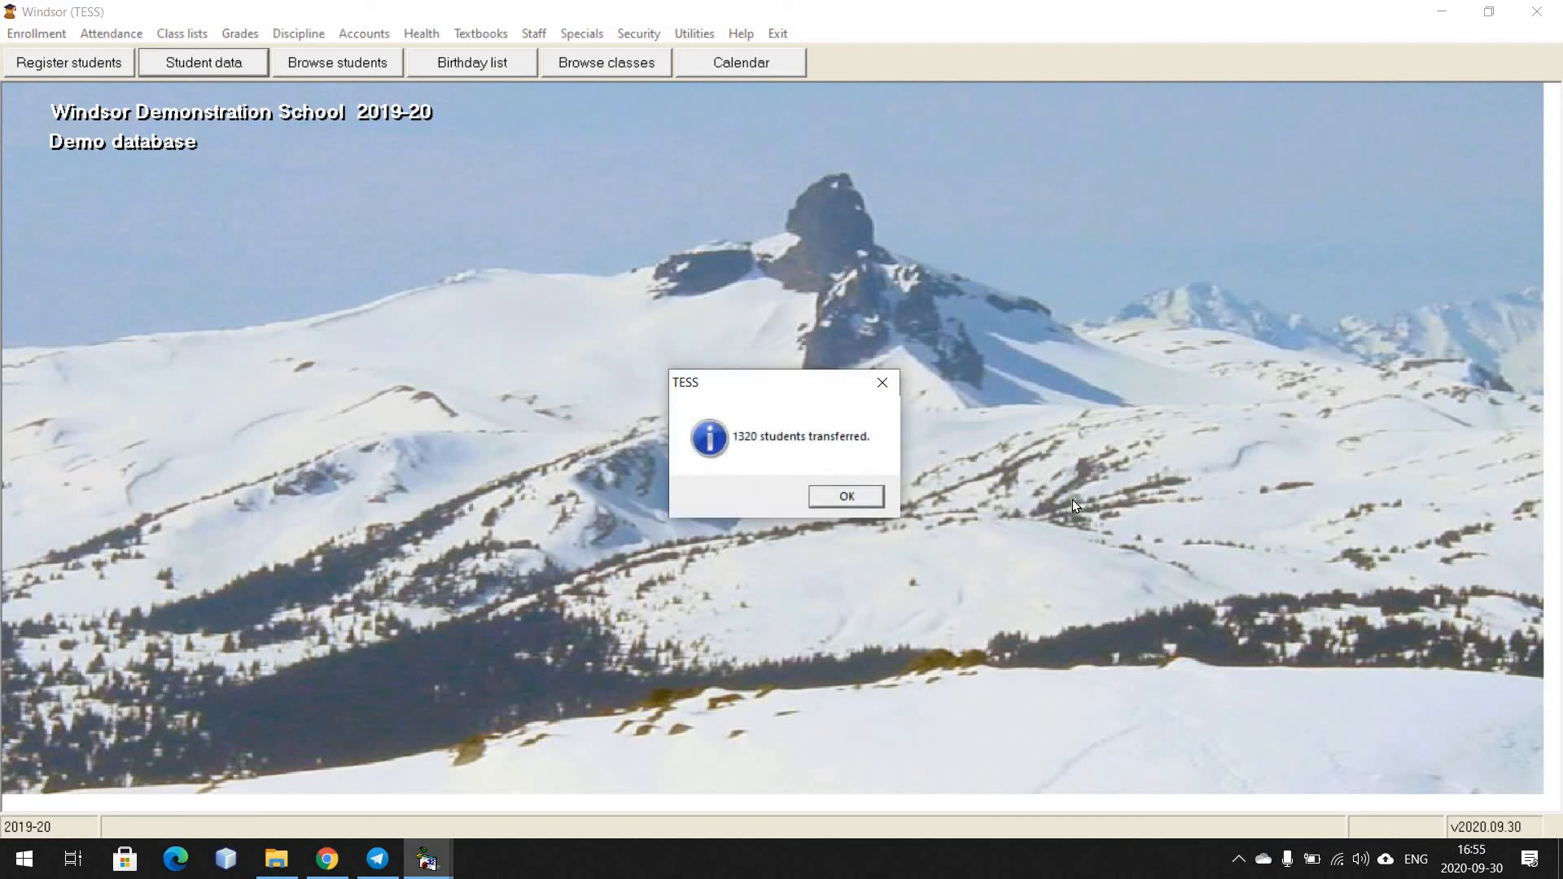
pyautogui.click(858, 496)
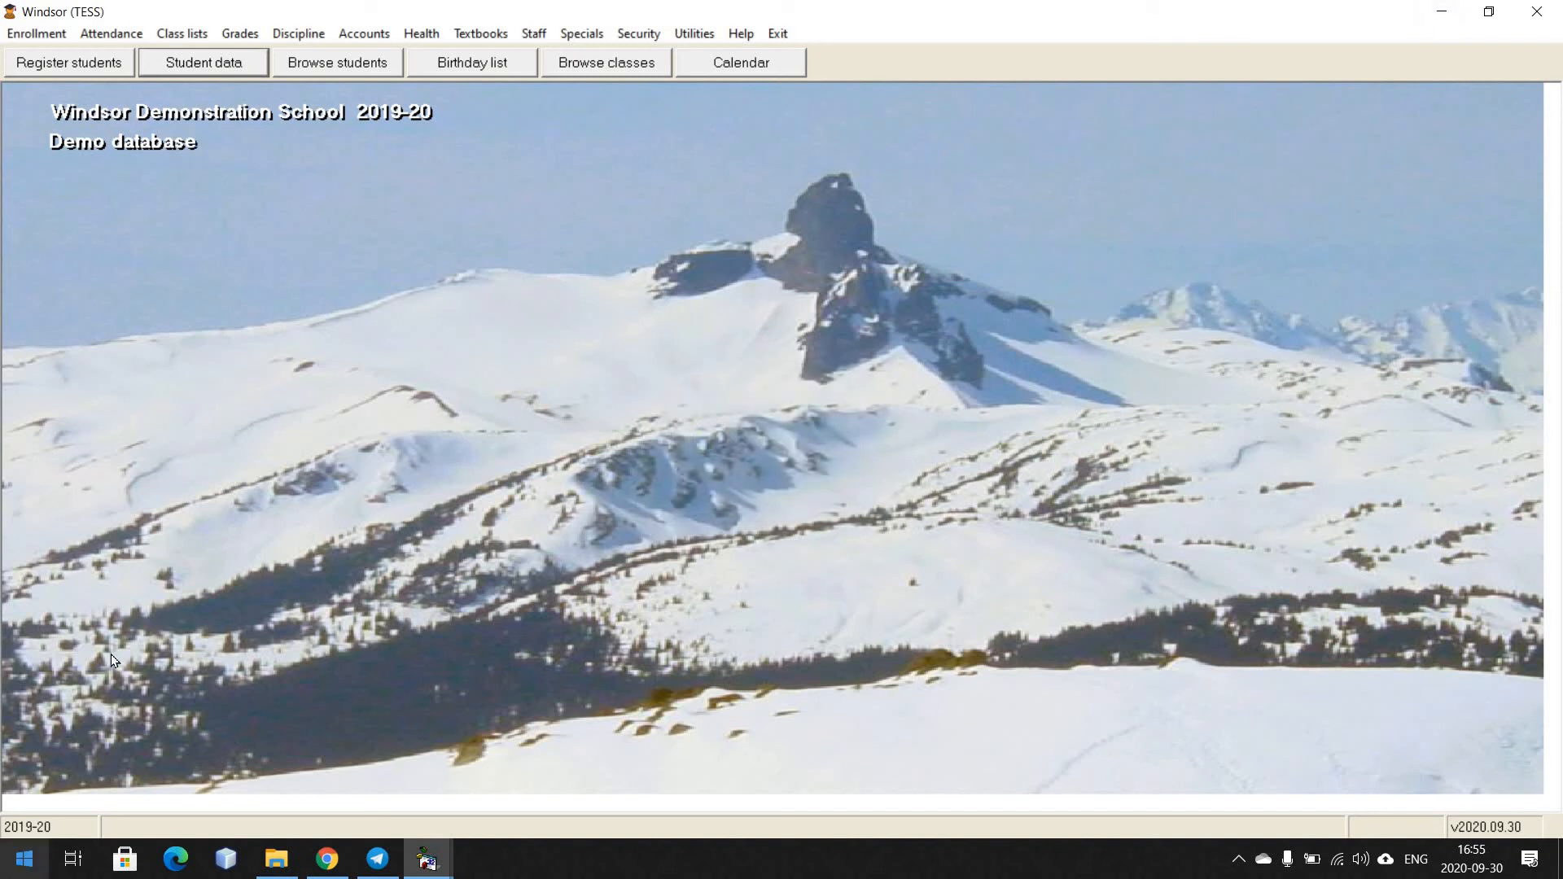
pyautogui.press('super')
pyautogui.click(158, 505)
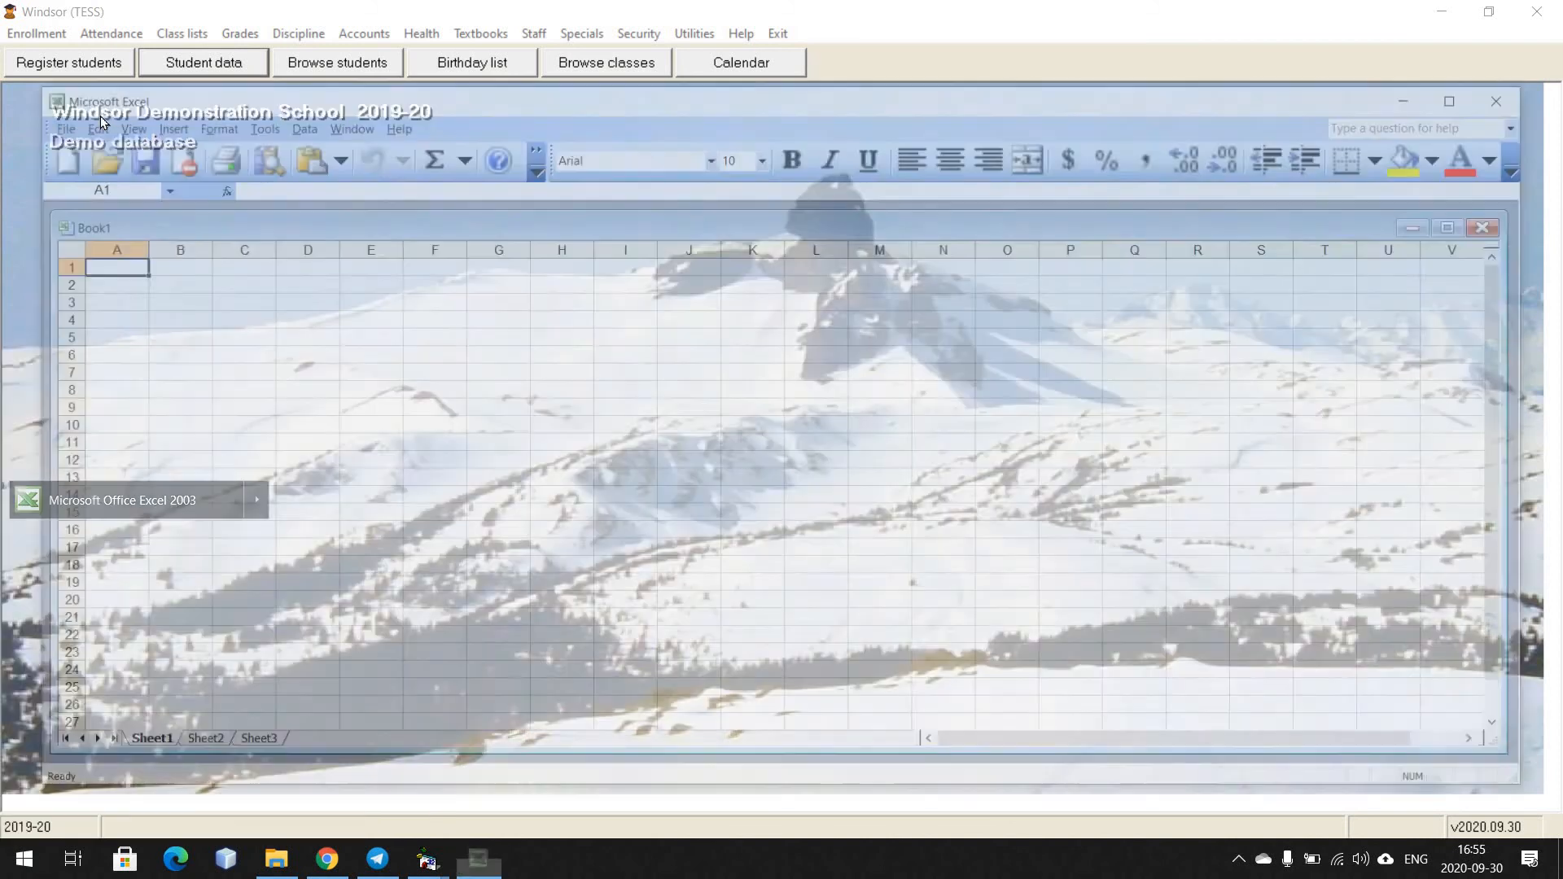
pyautogui.click(49, 122)
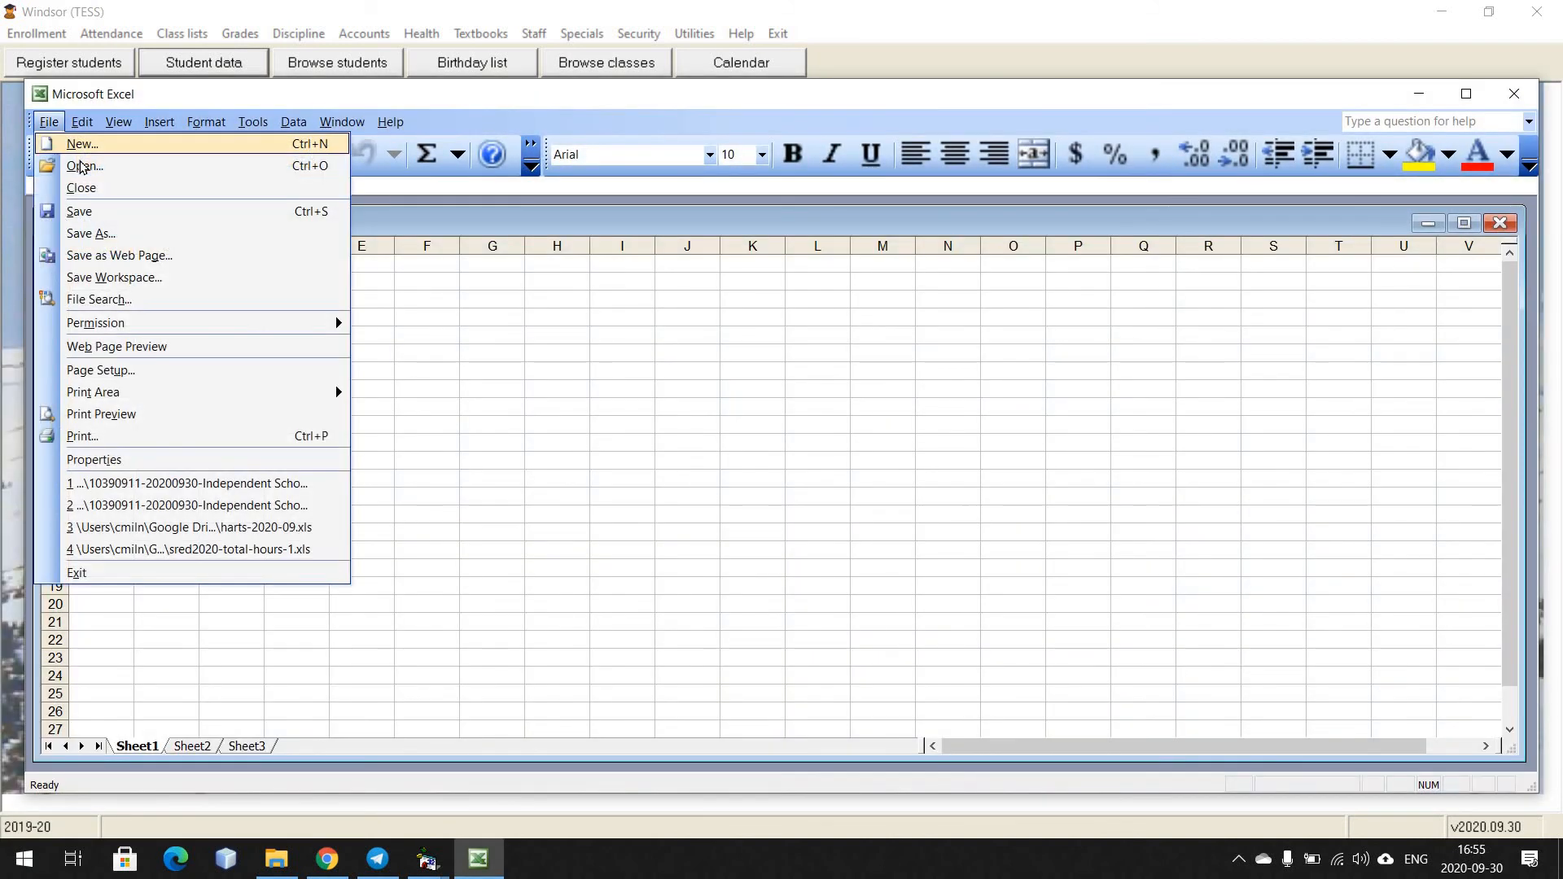
pyautogui.click(82, 166)
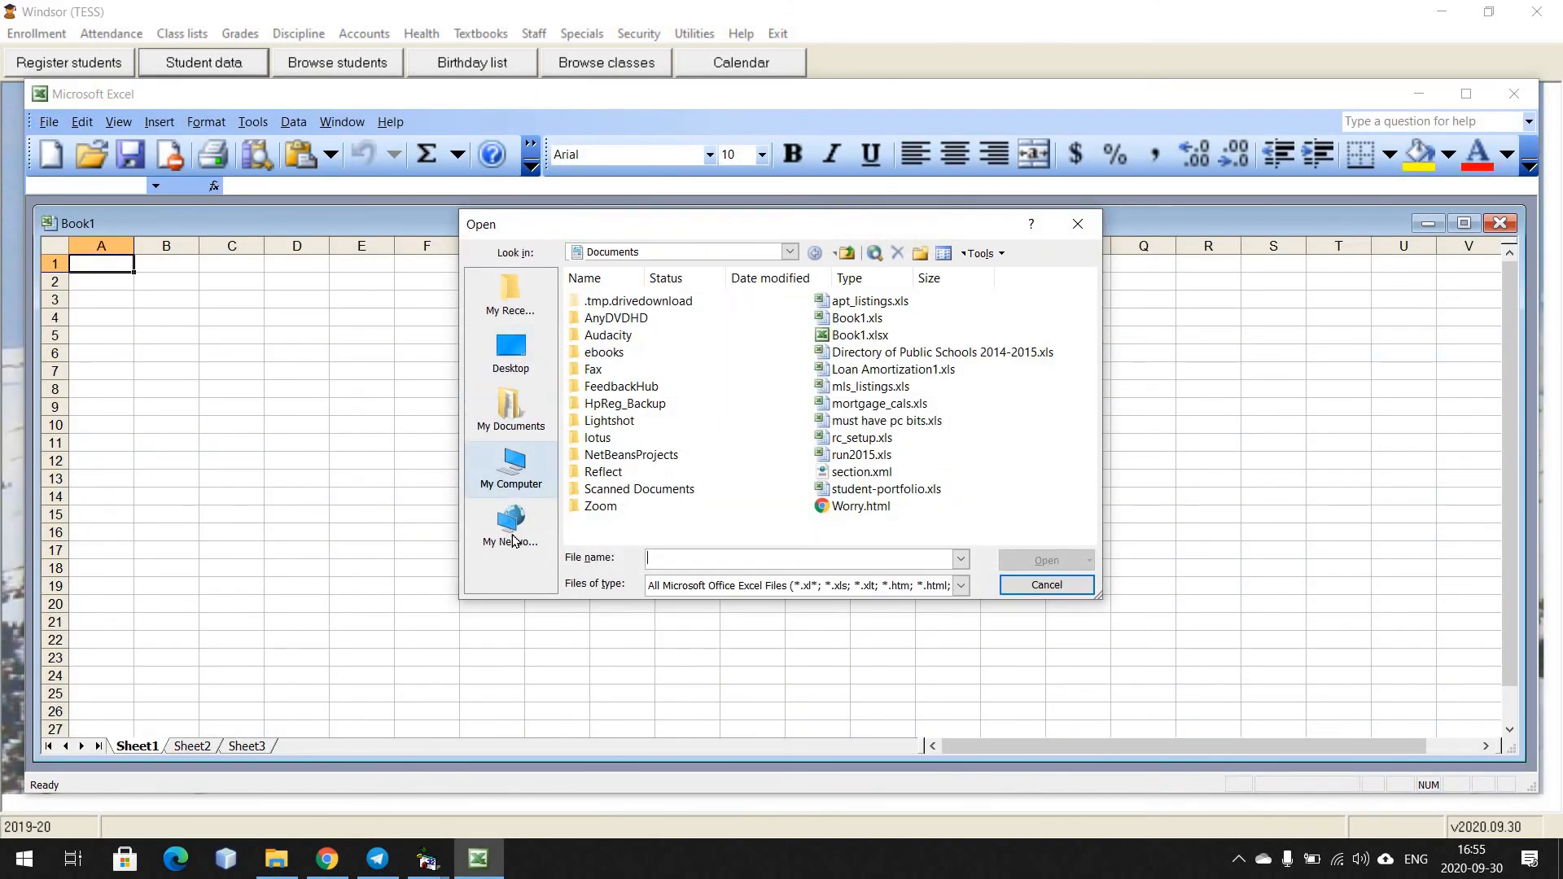
pyautogui.click(524, 391)
pyautogui.doubleClick(737, 446)
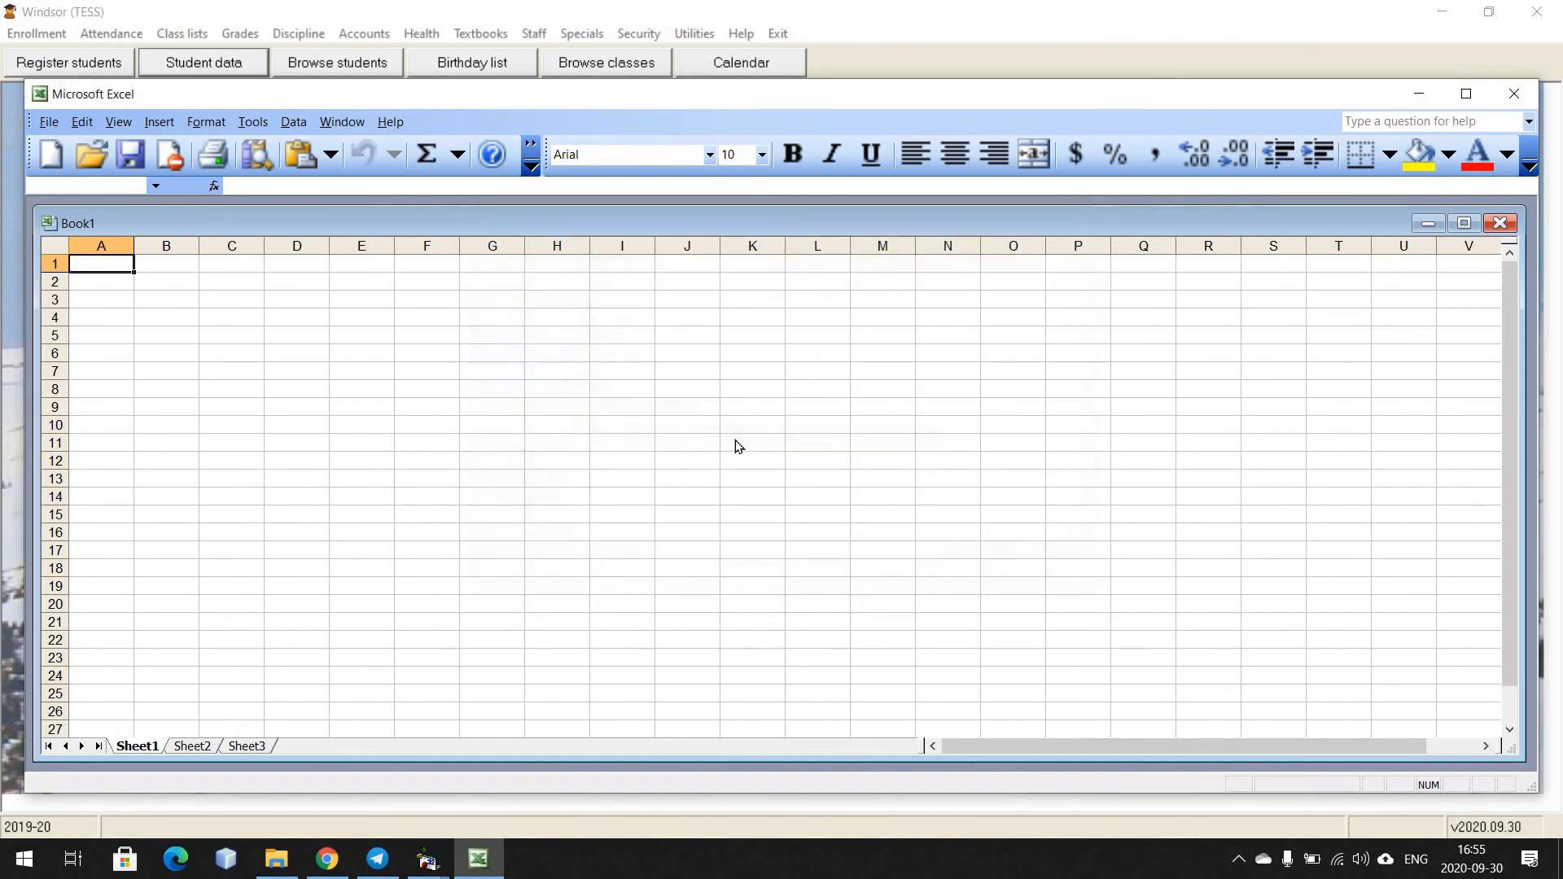
# Finish the text import with Tab delimiters and widen column A to fit the full school names
pyautogui.click(921, 570)
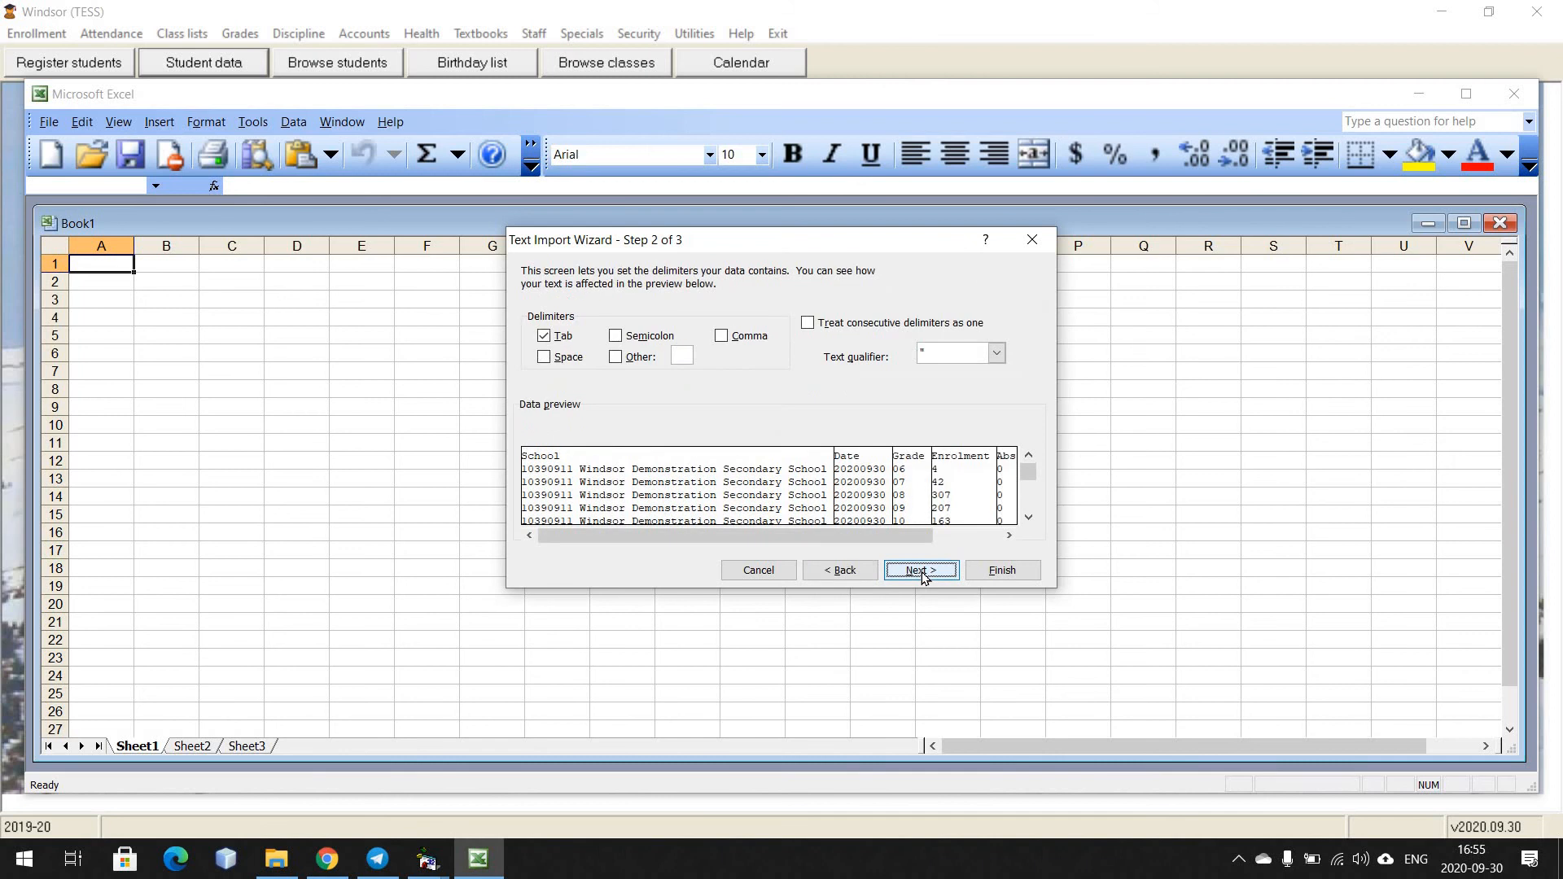
pyautogui.click(922, 570)
pyautogui.click(1000, 569)
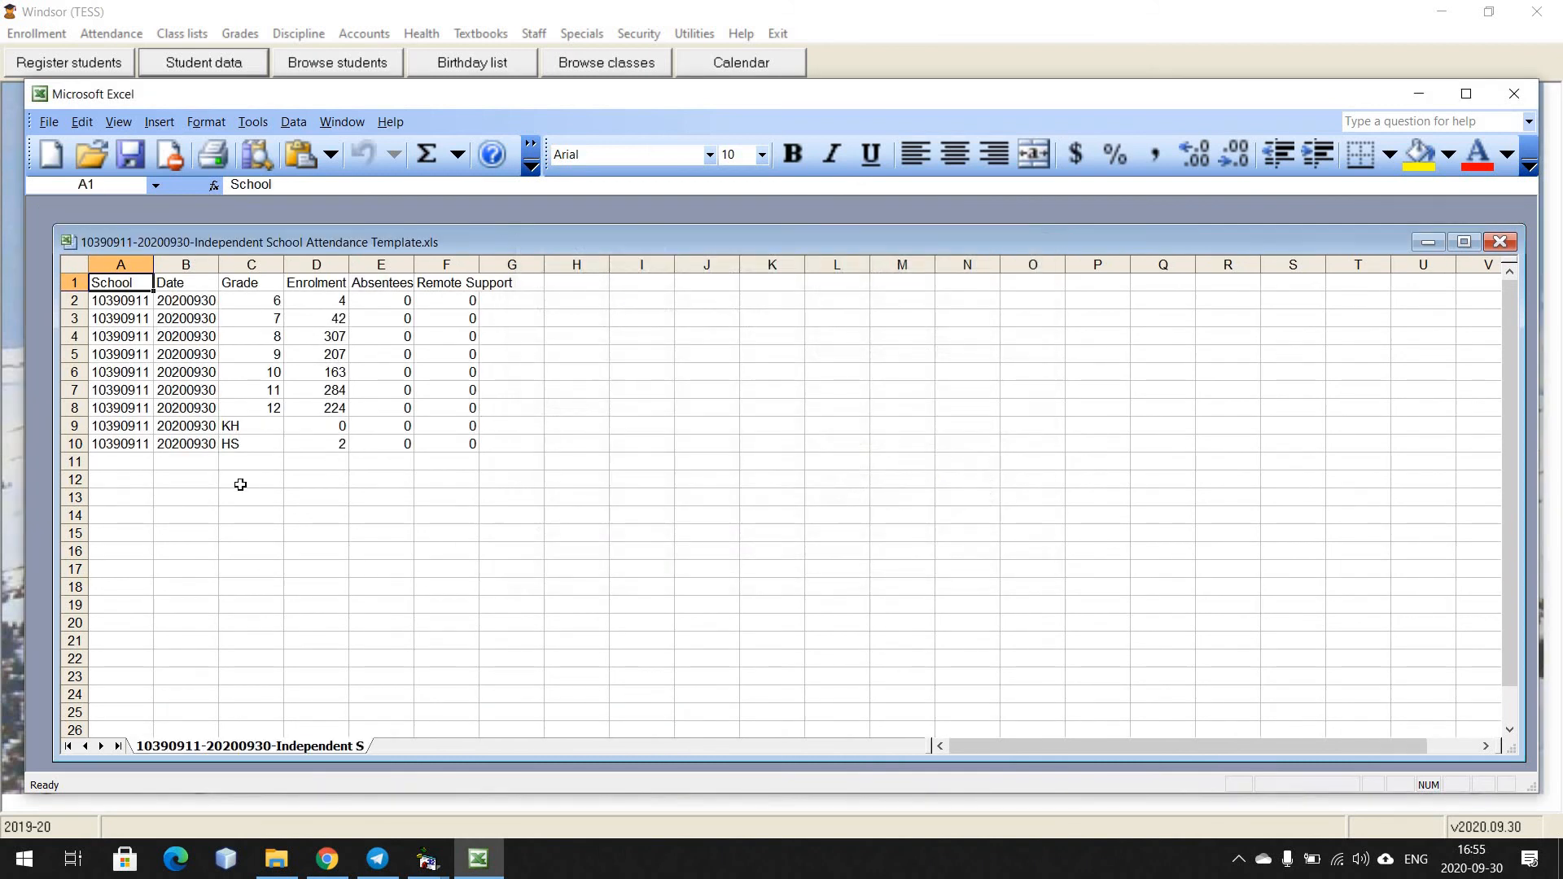
pyautogui.moveTo(155, 262); pyautogui.dragTo(432, 260)
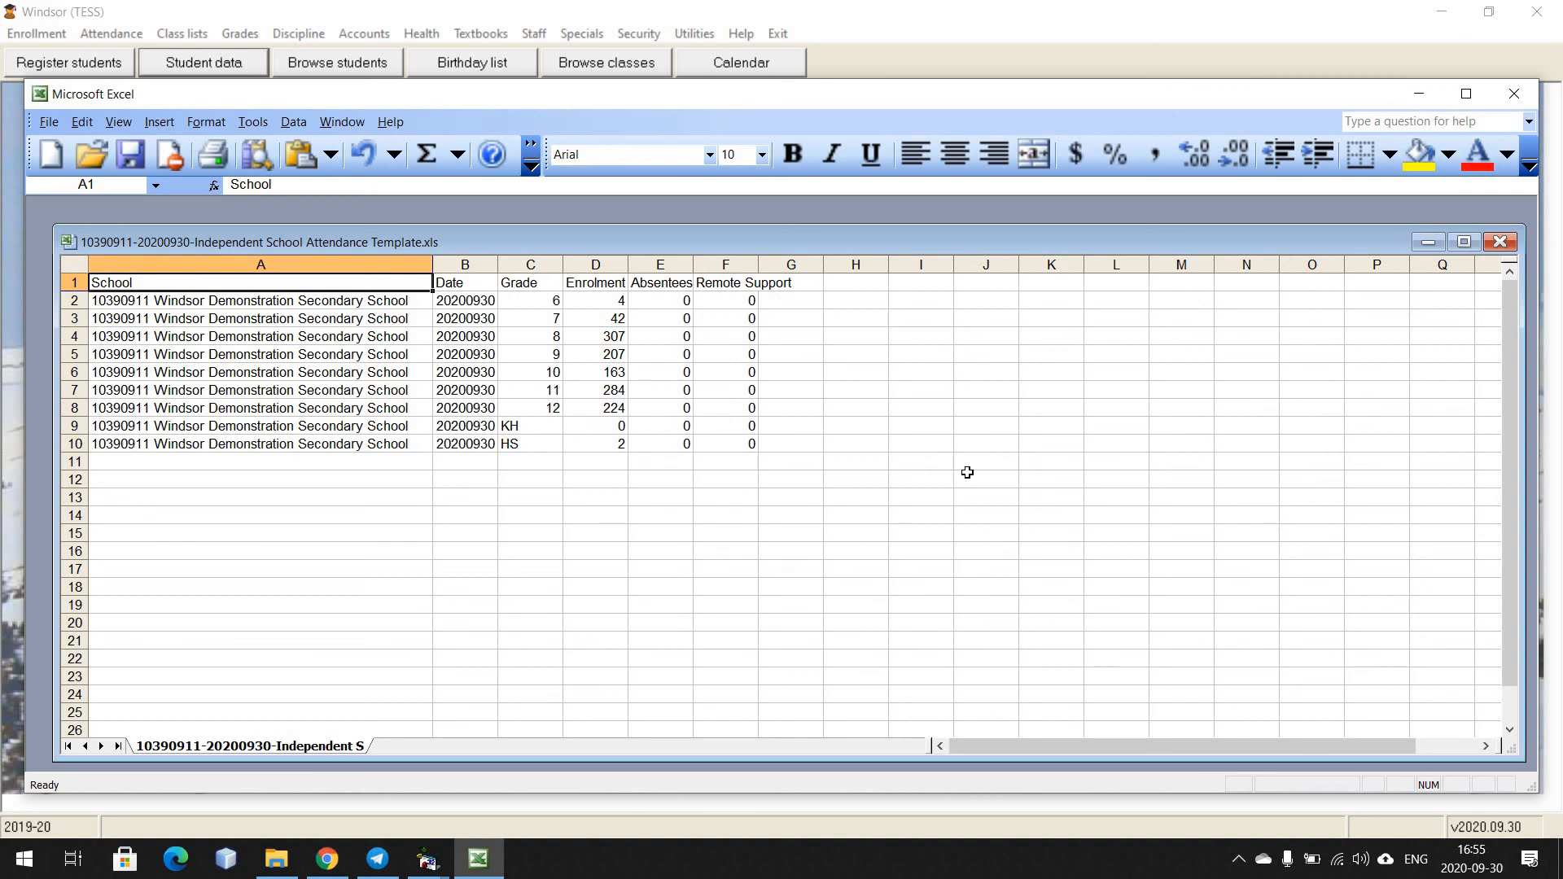
pyautogui.click(49, 122)
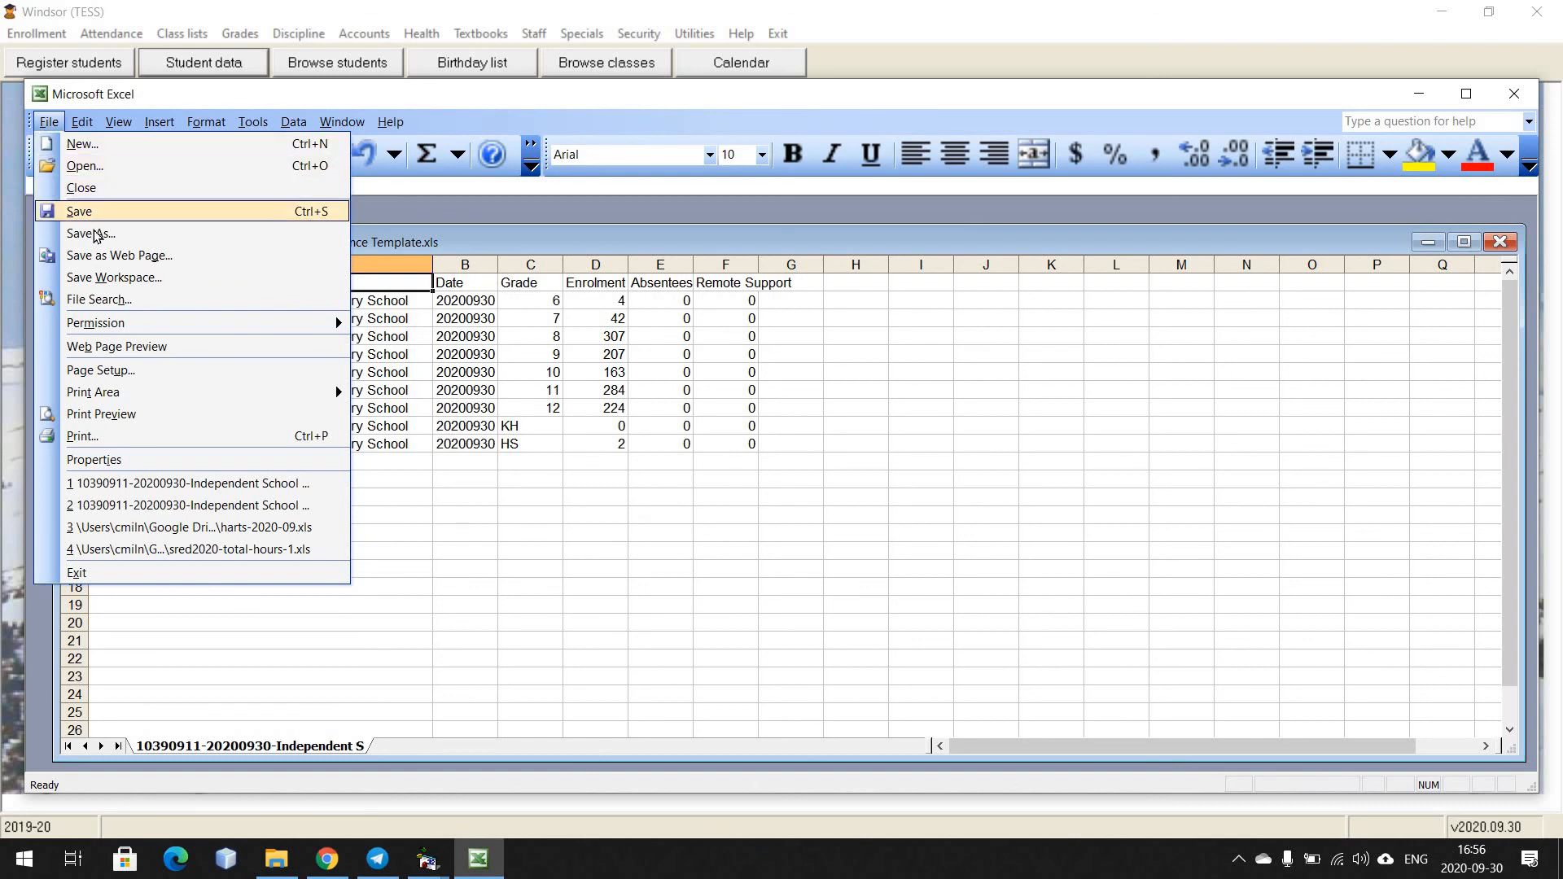
pyautogui.press('Return')
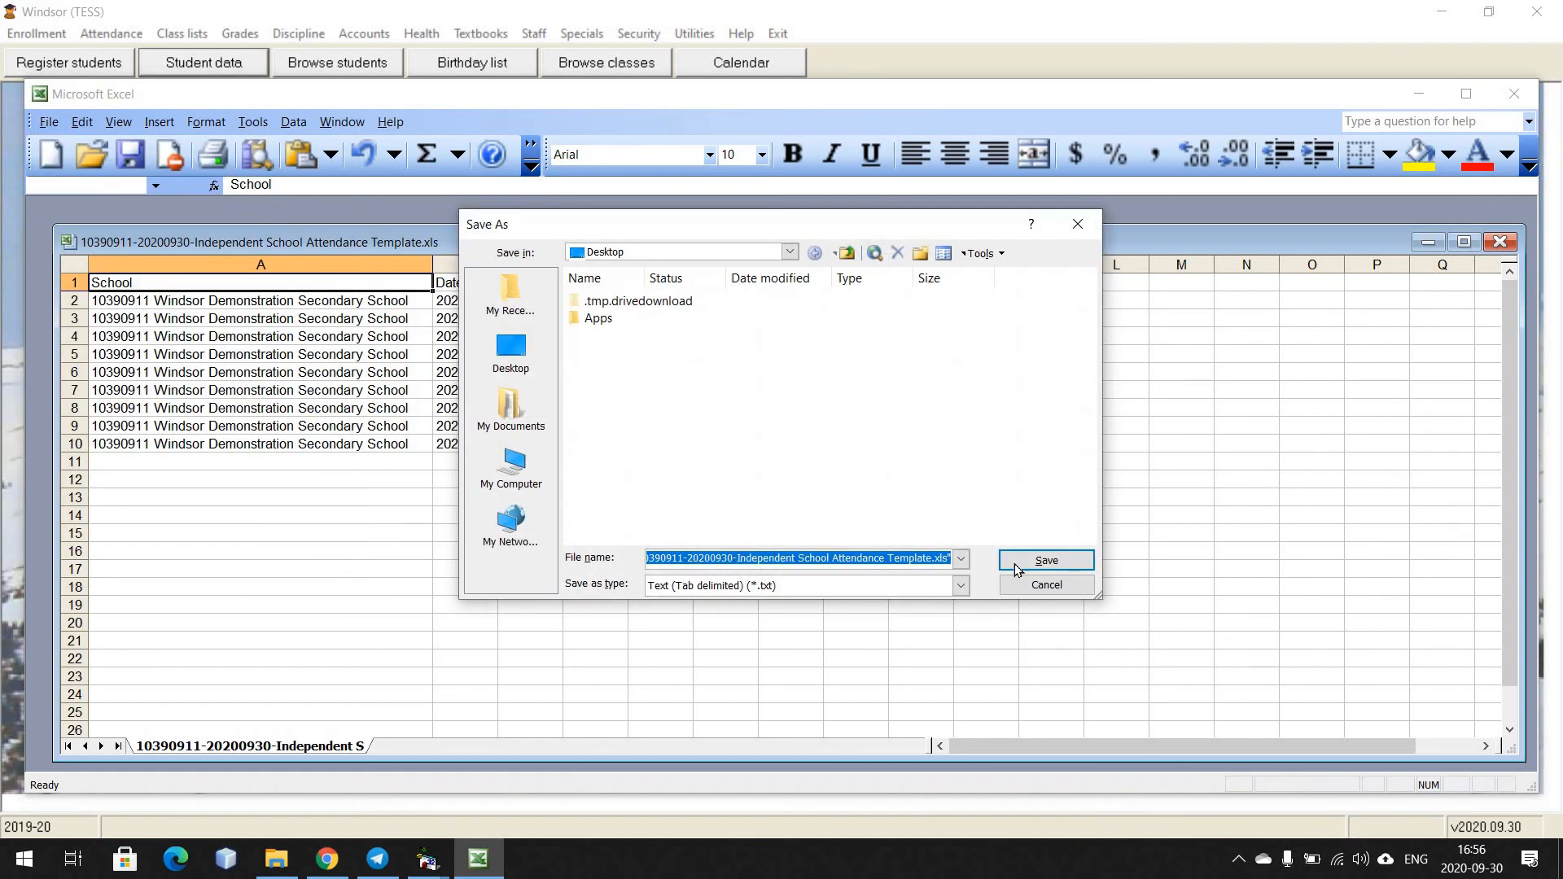
pyautogui.click(962, 587)
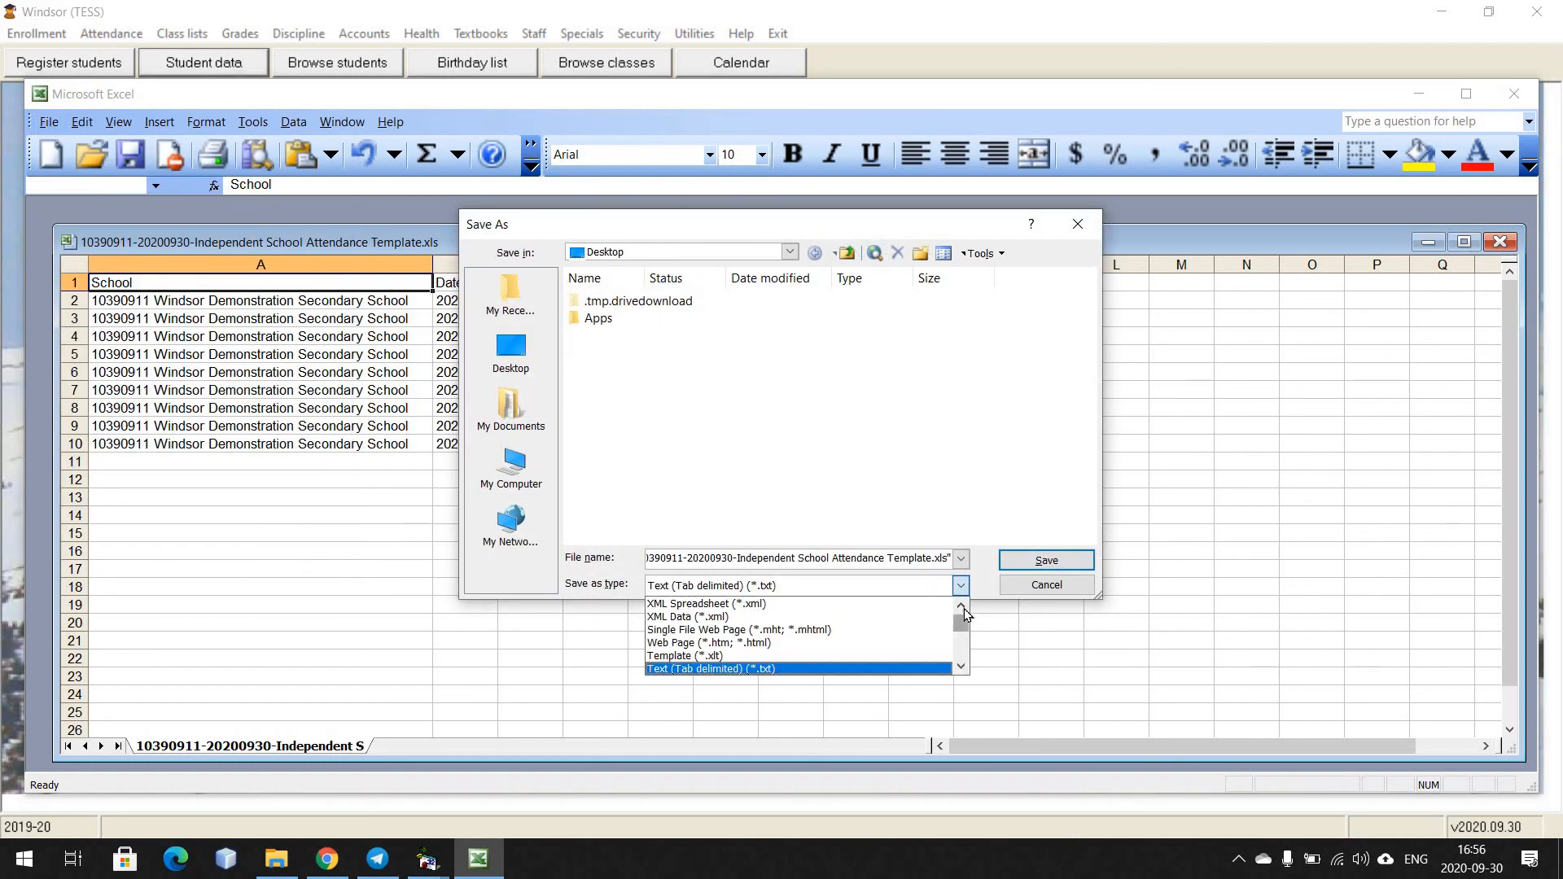
pyautogui.scroll(1, 903, 613)
pyautogui.click(904, 604)
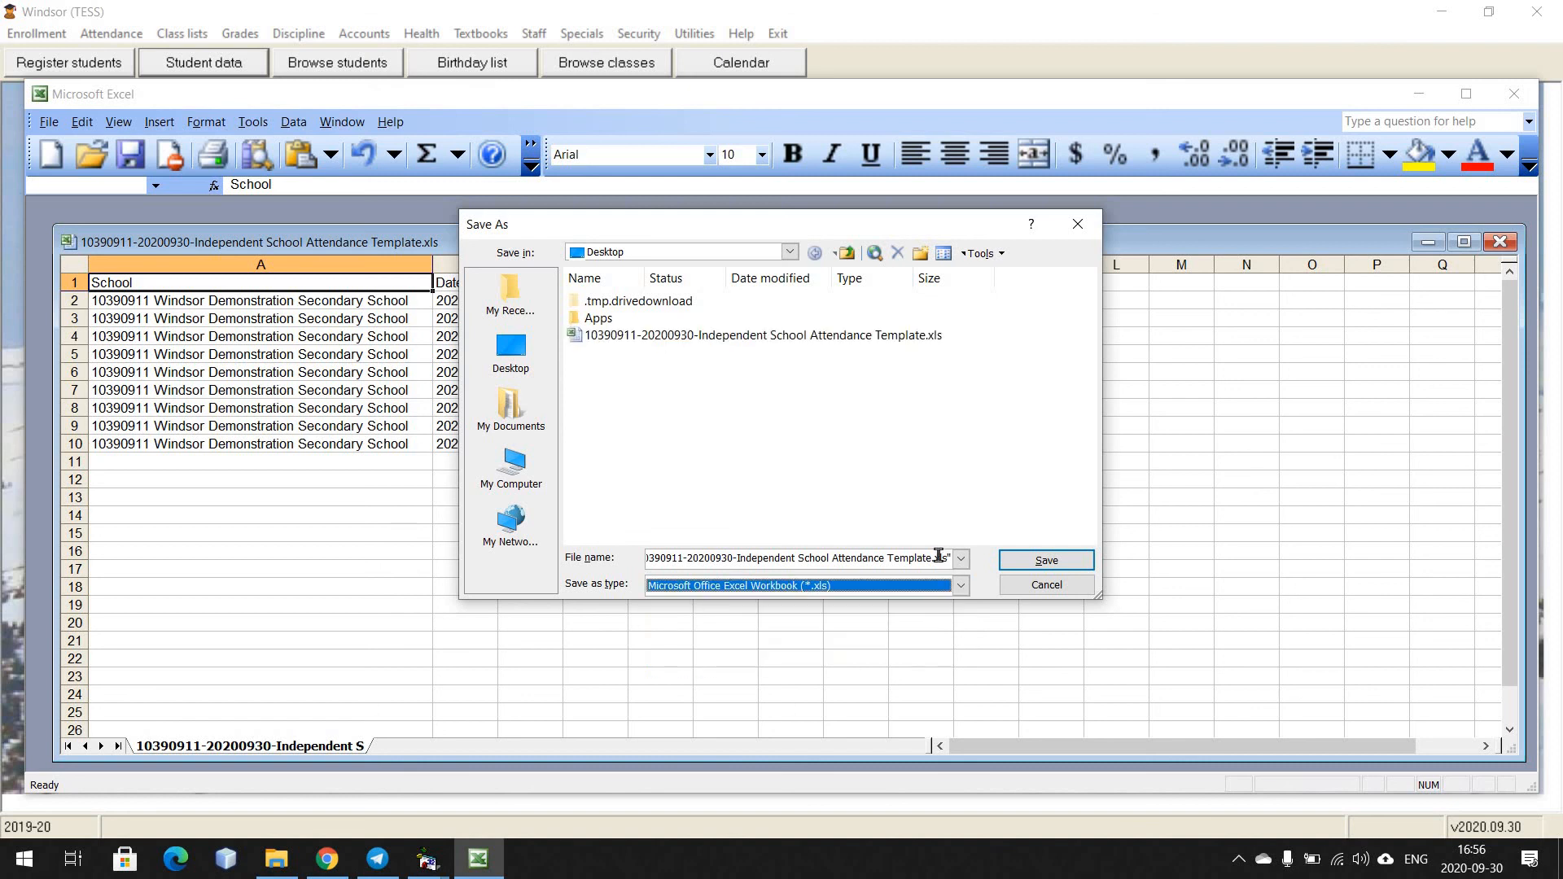
pyautogui.click(938, 560)
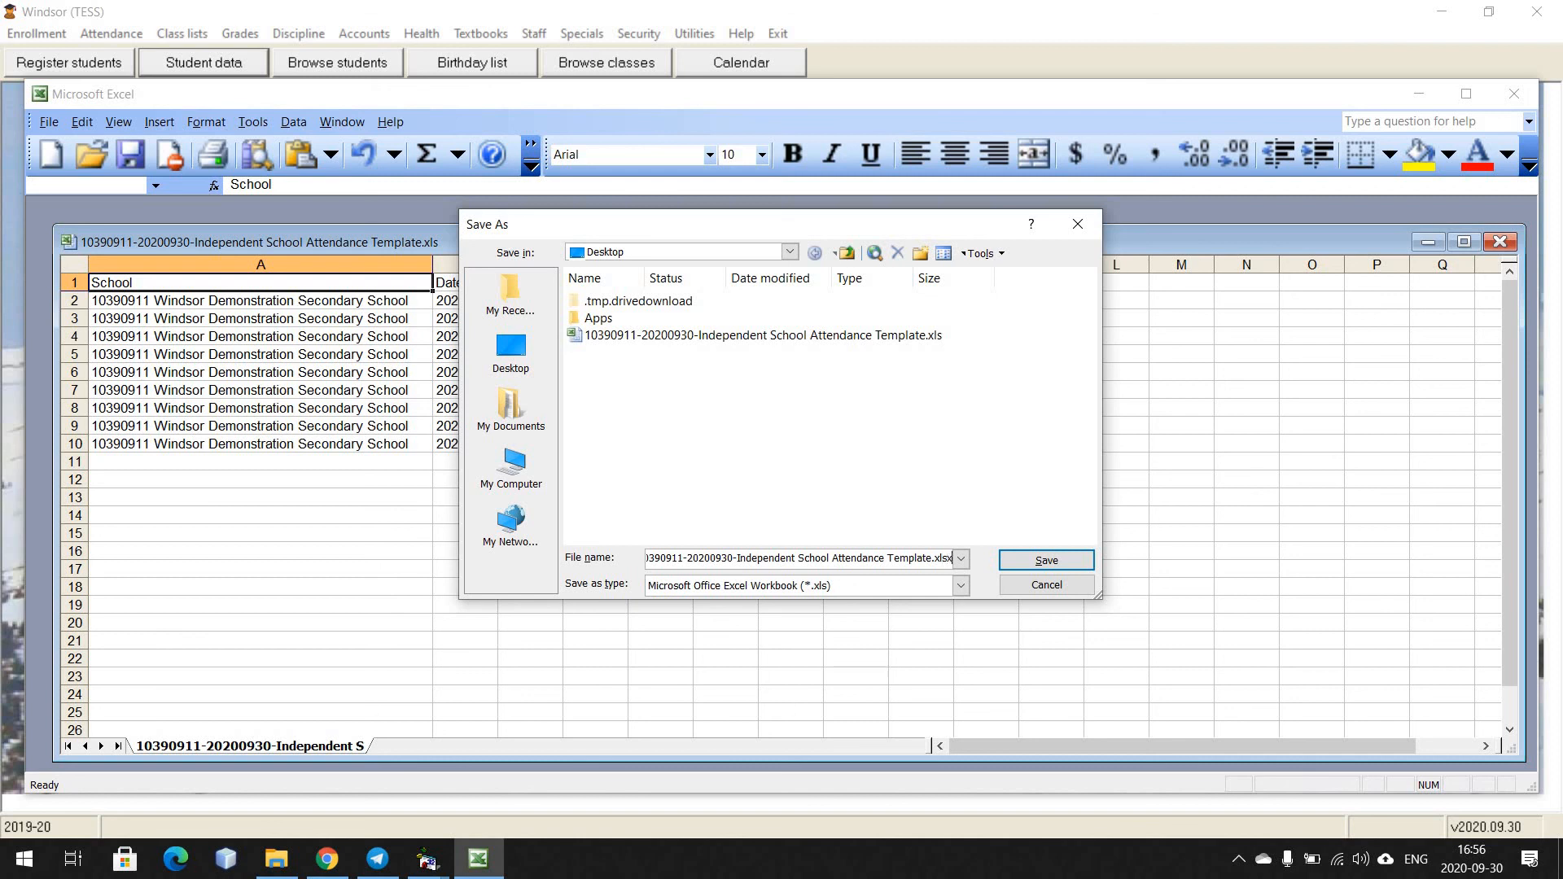
pyautogui.click(1031, 563)
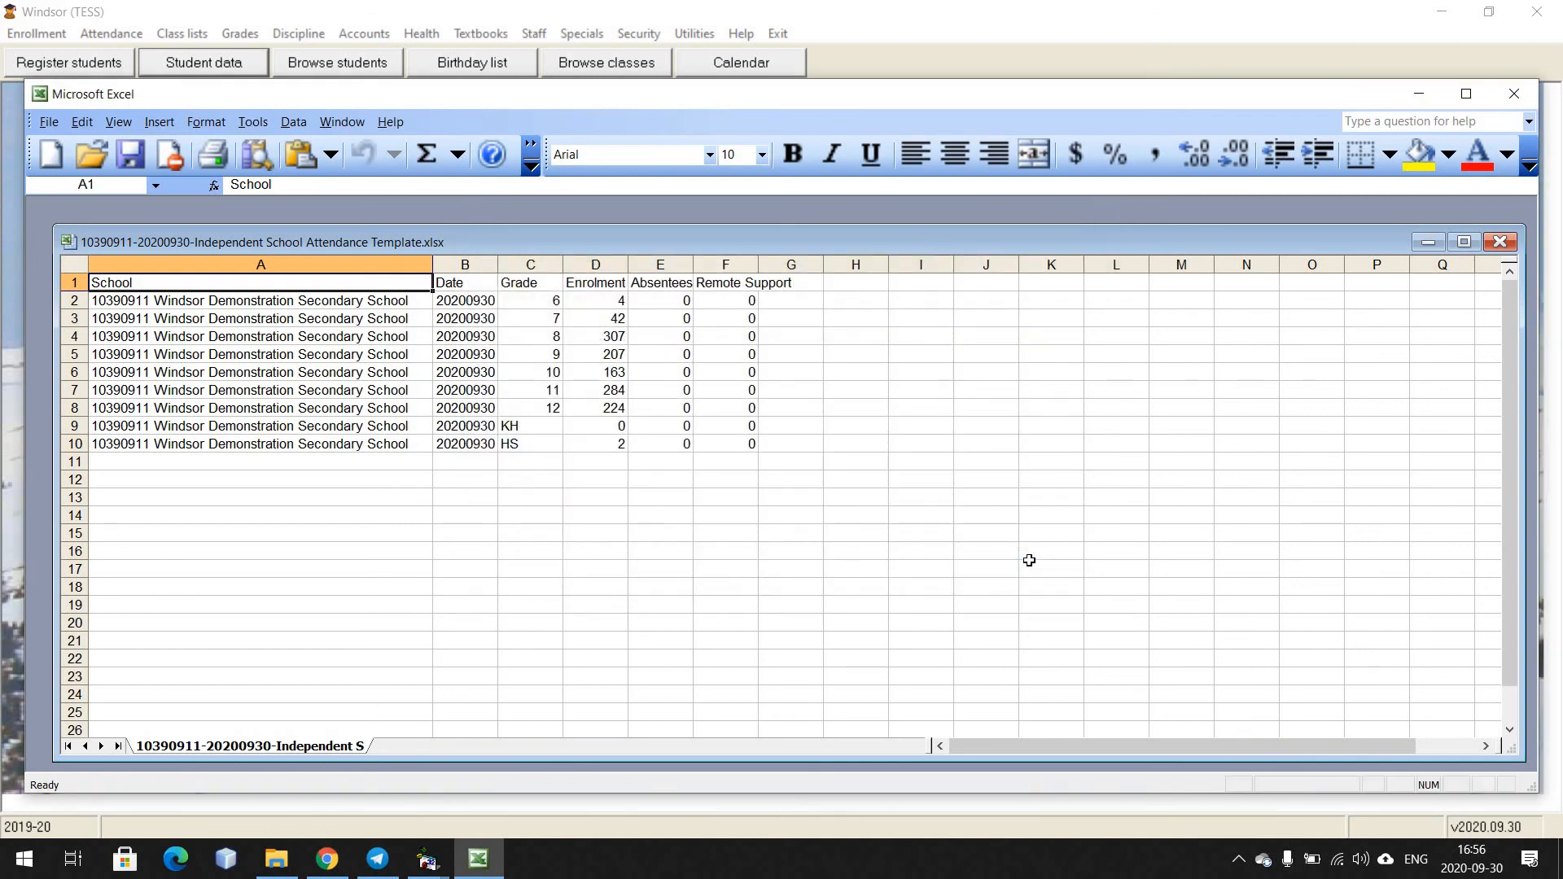